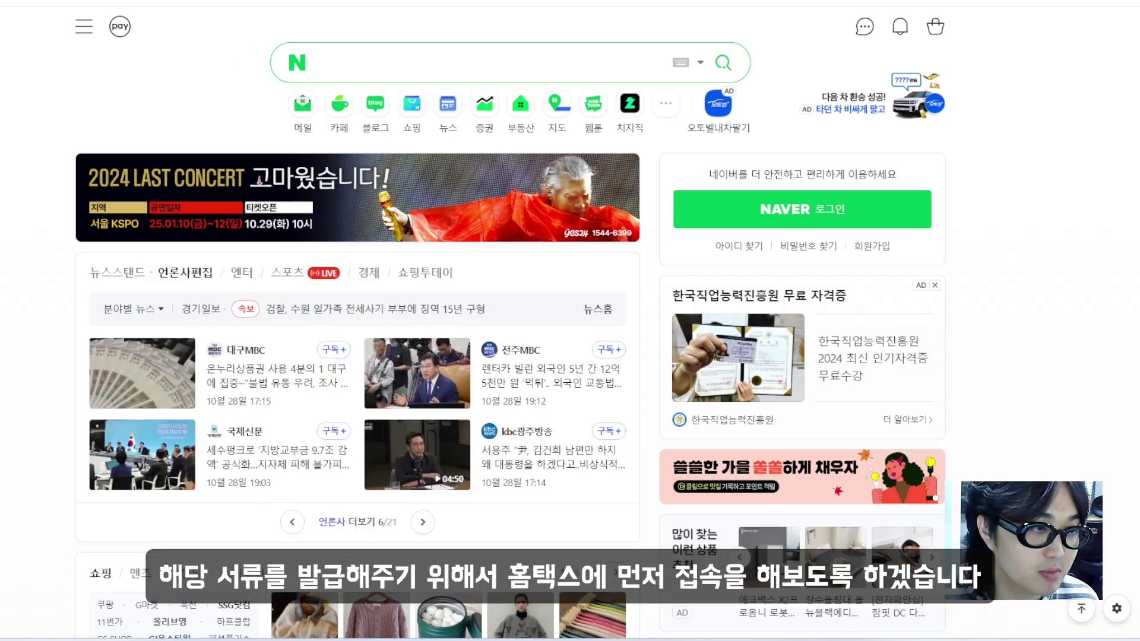
Search Naver for 홈택스 and open the Hometax site from the results
click(411, 61)
text(홈택스)
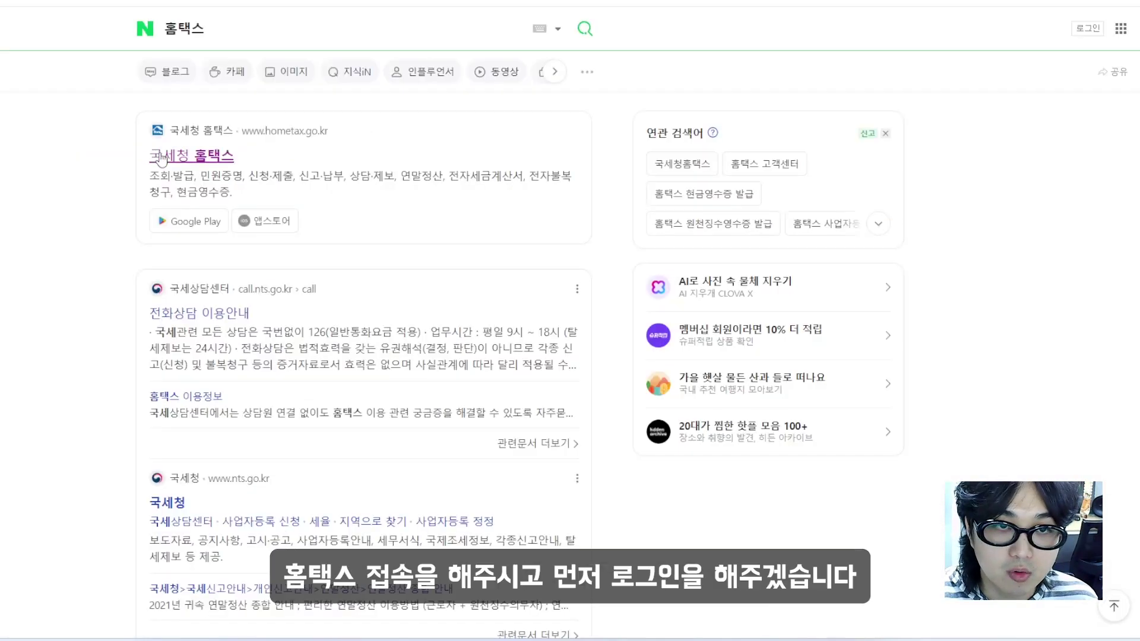
click(163, 155)
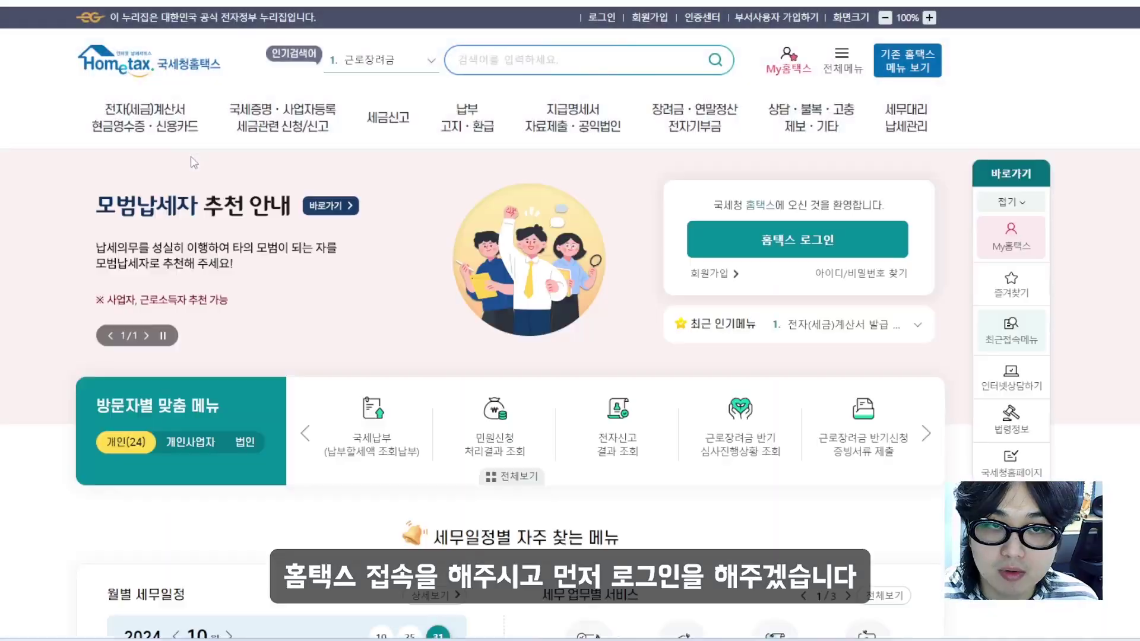
Log in to the Hometax account
click(602, 18)
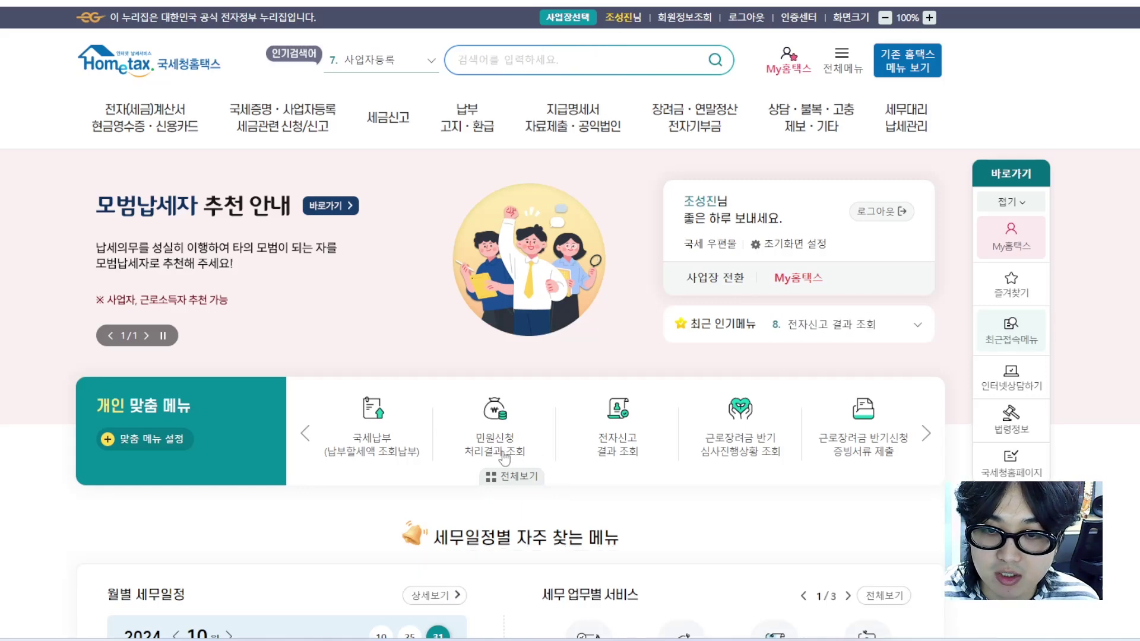
Look up civil application results from 2024-10-21 to 2024-10-28 in 민원신청 처리결과 조회
click(504, 457)
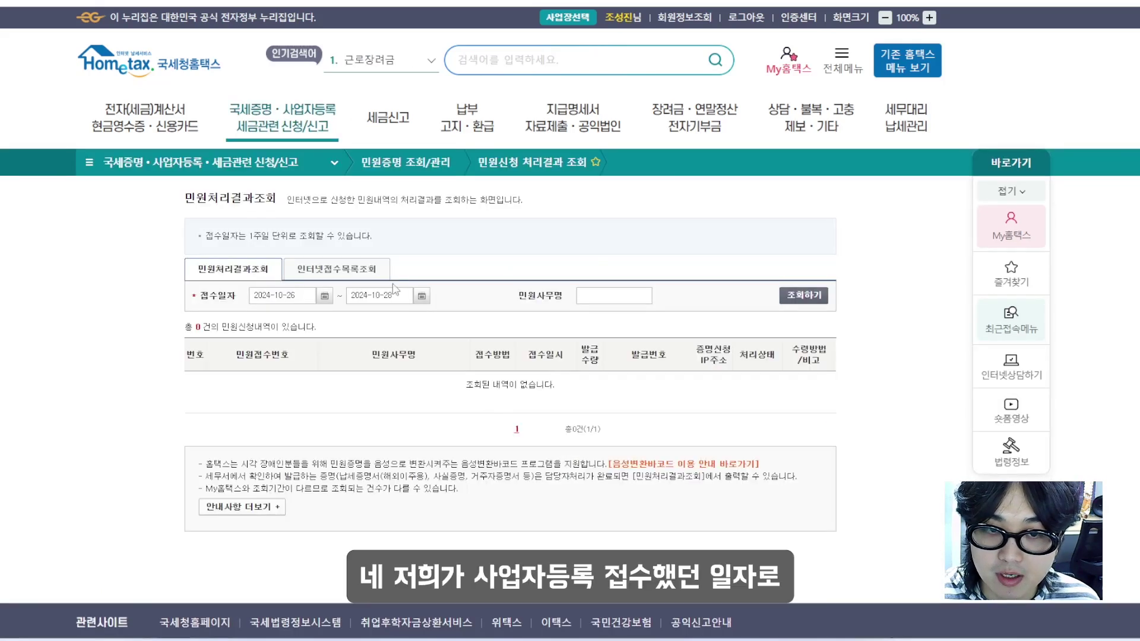
click(327, 296)
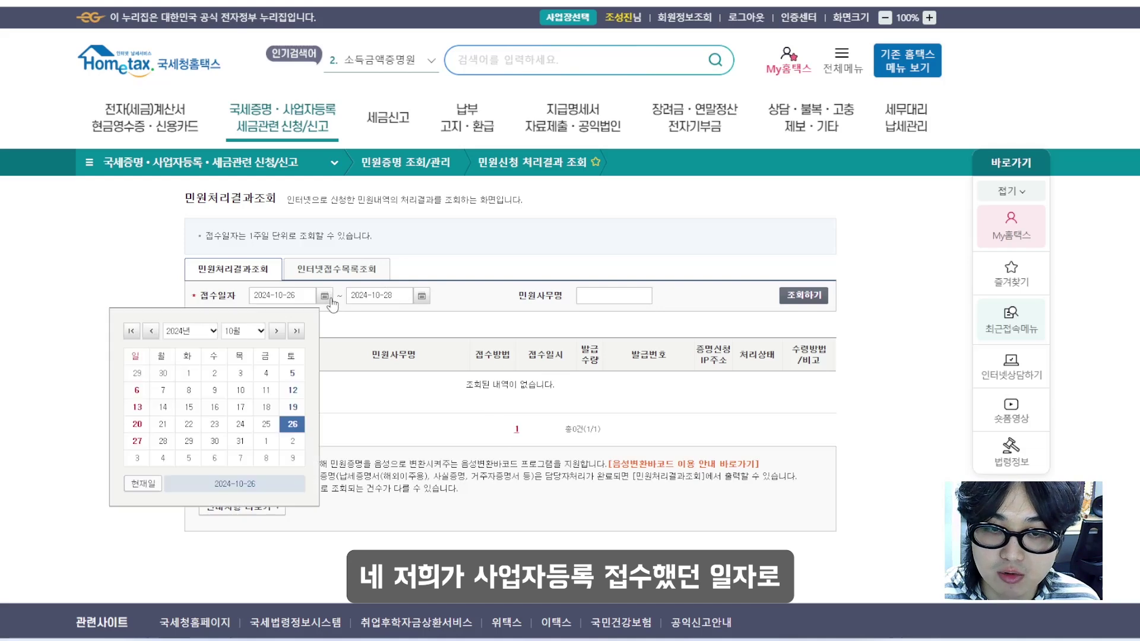
click(162, 424)
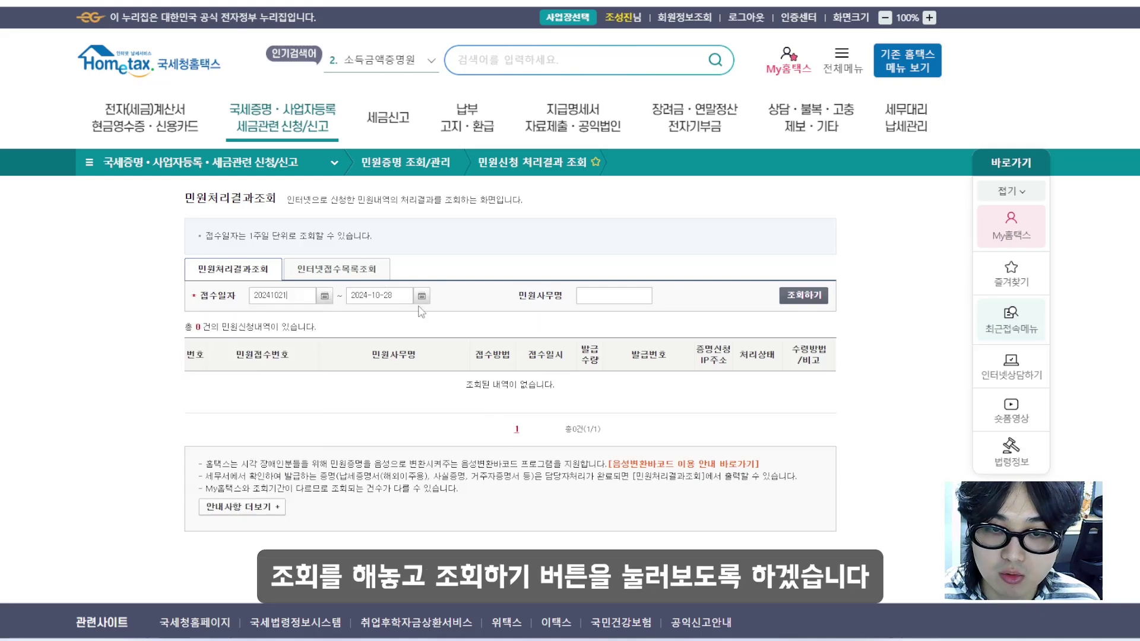
click(821, 299)
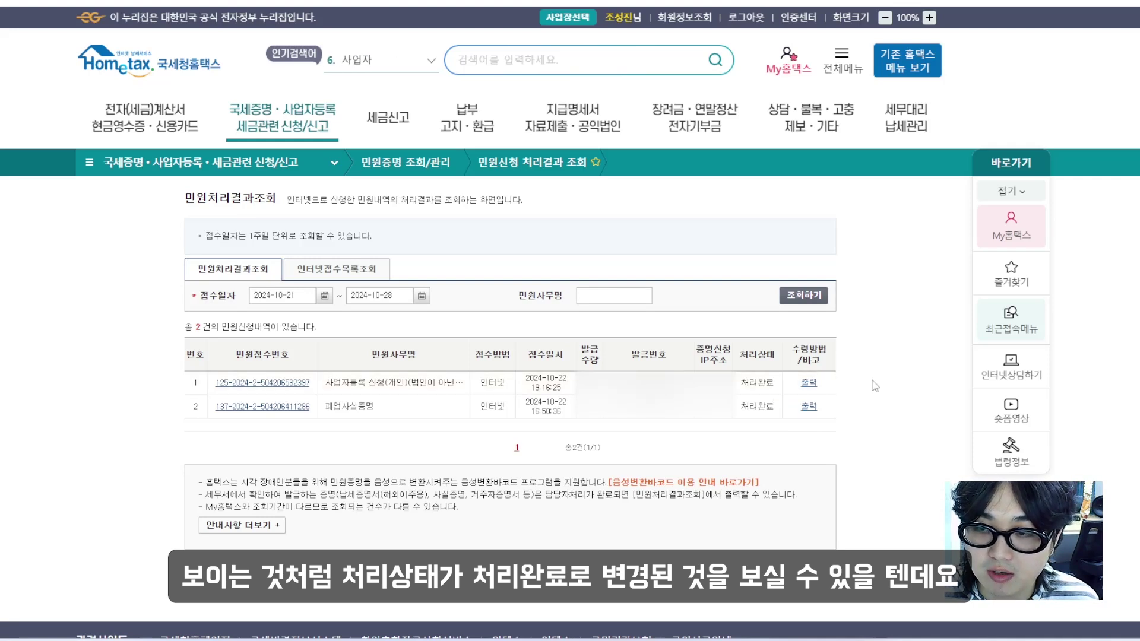
Issue the first completed request's certificate via 출력 and close the guide document
click(810, 384)
click(579, 79)
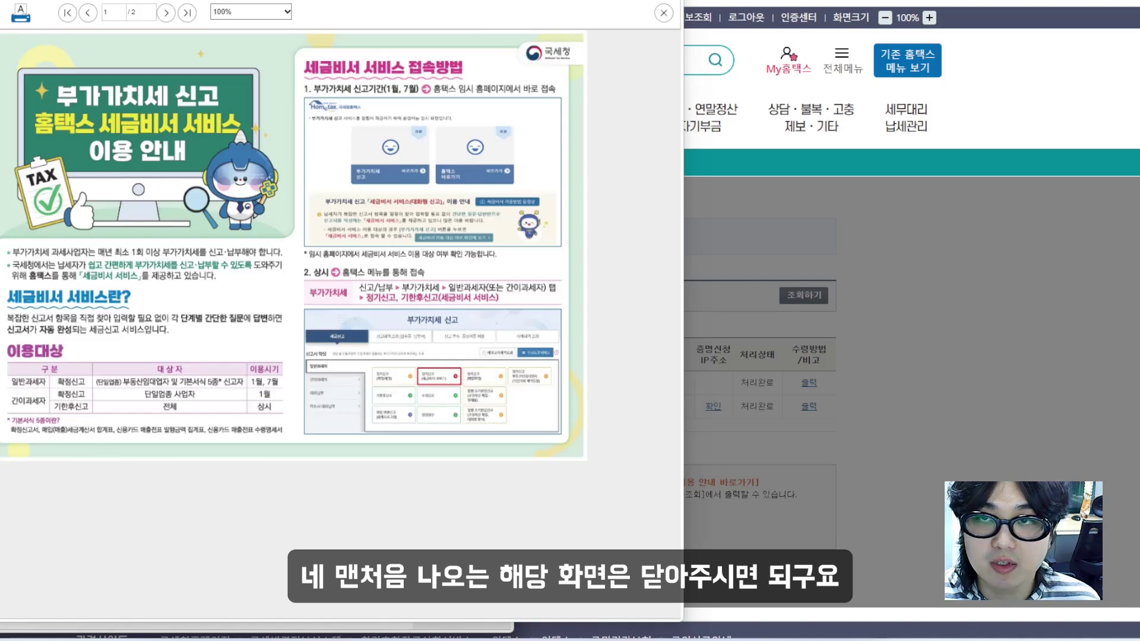
click(664, 12)
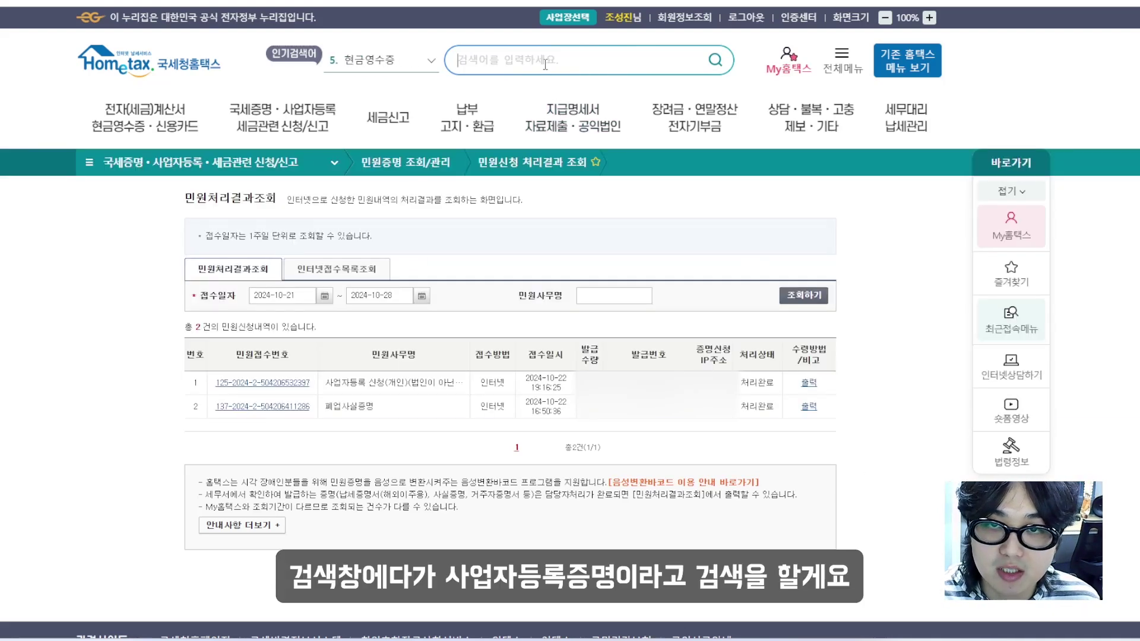
click(570, 60)
Search Hometax for 사업자등록증명 and open the certificate issuance application
text(tkd)
key(BackSpace)
key(BackSpace)
key(BackSpace)
text(사업자등록증명)
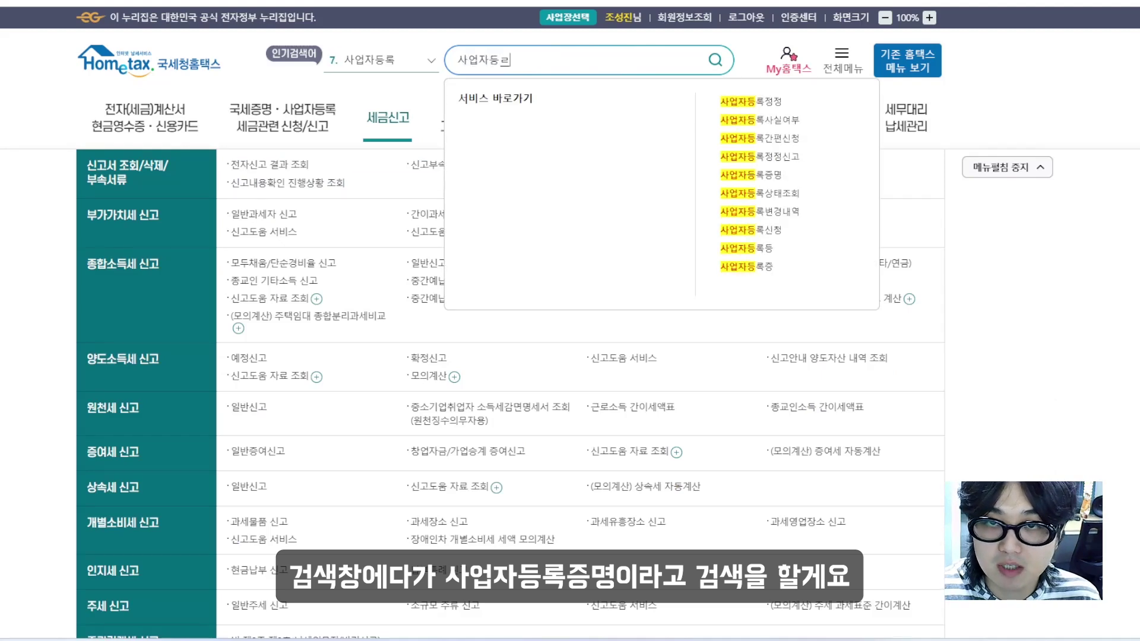
click(760, 120)
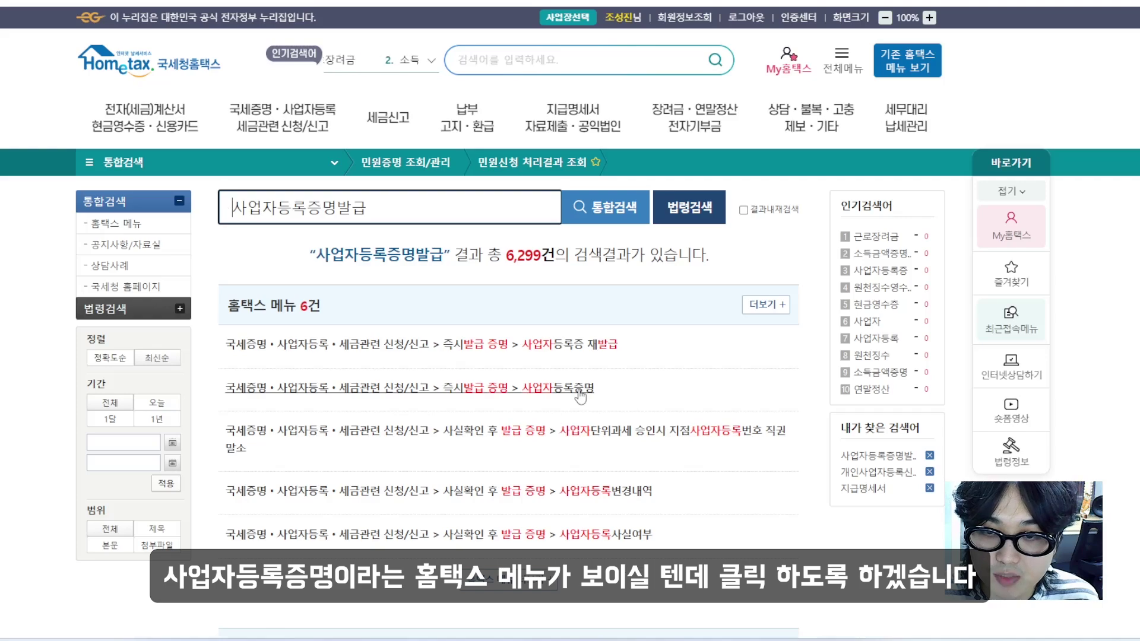
click(579, 391)
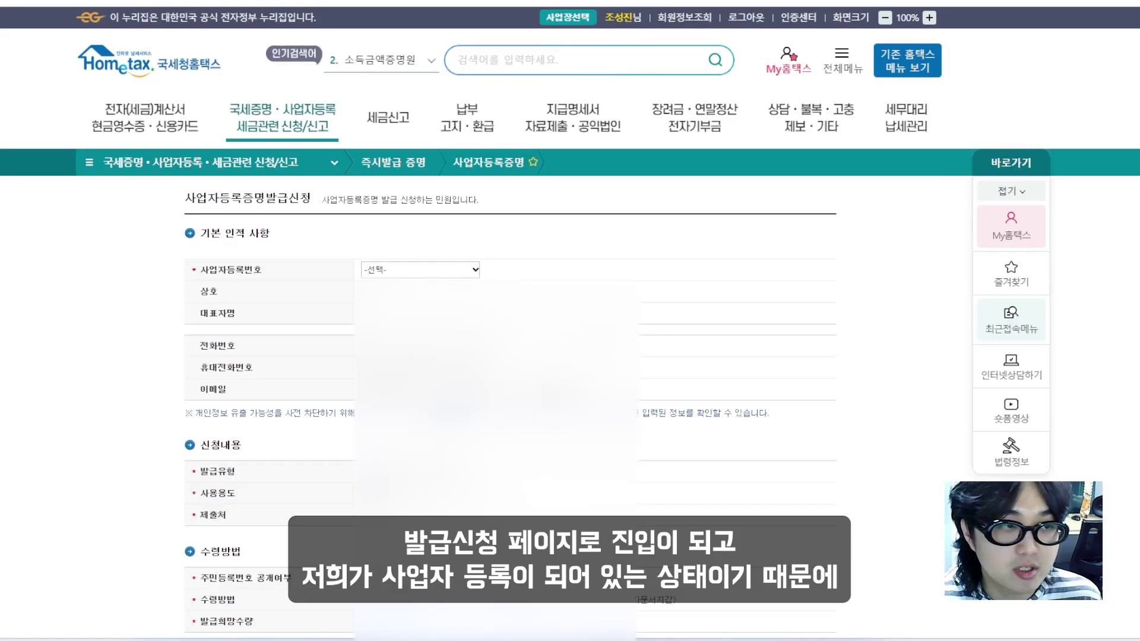
Choose the business registration number from the 사업자등록번호 list
click(381, 270)
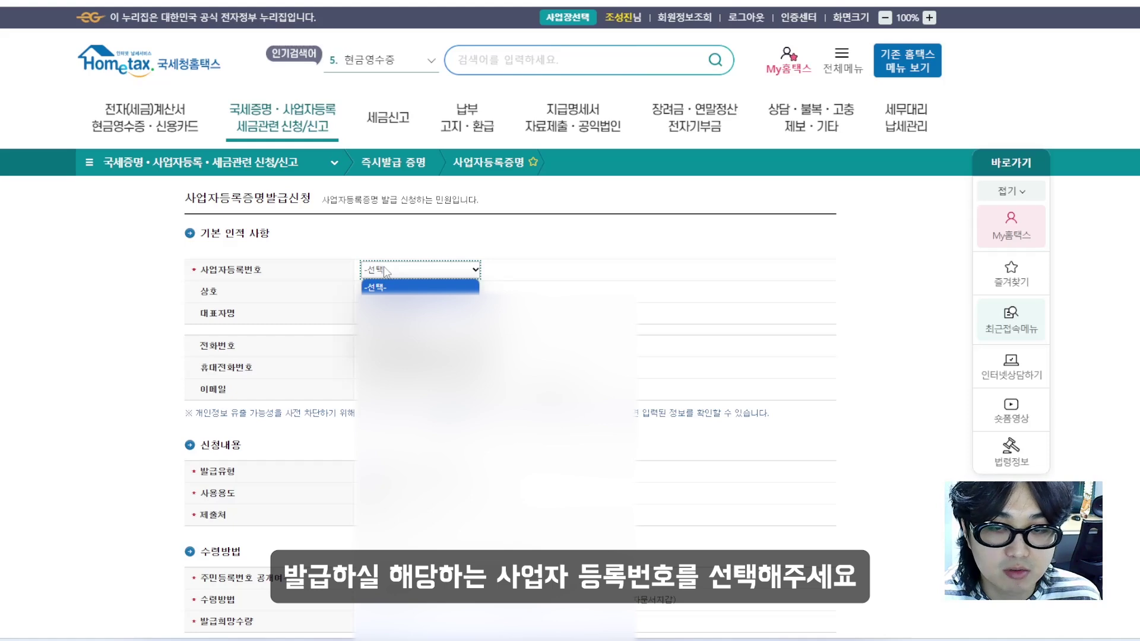
click(420, 307)
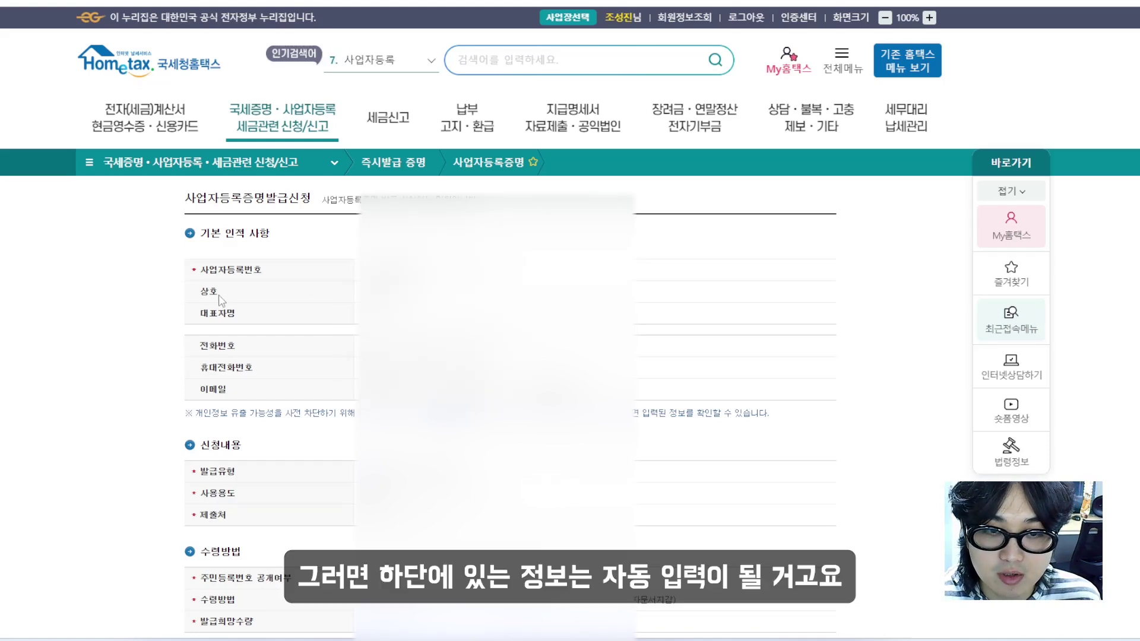
scroll(219, 301, down, 1)
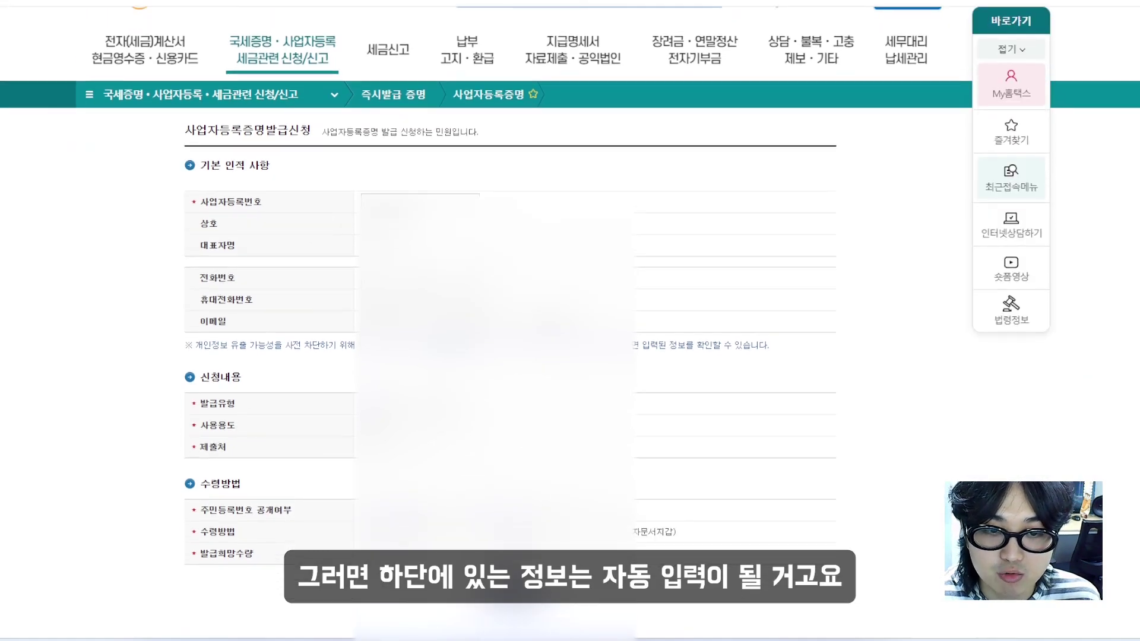
scroll(380, 433, down, 1)
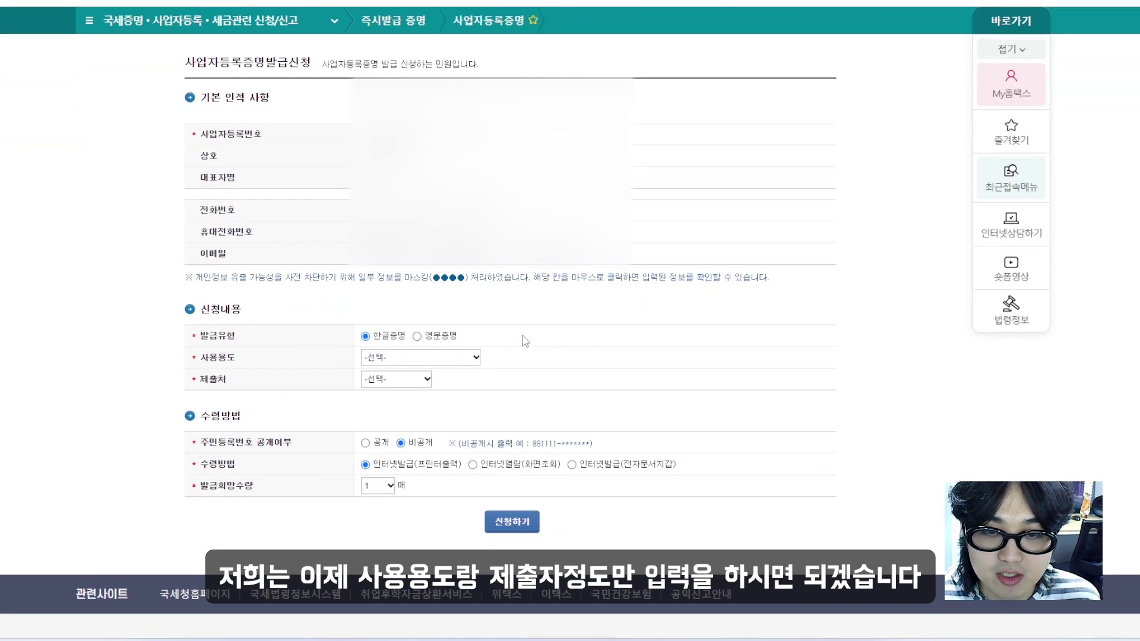
Set 사용용도 and 제출처 to 기타 and submit the certificate request
click(450, 356)
click(439, 522)
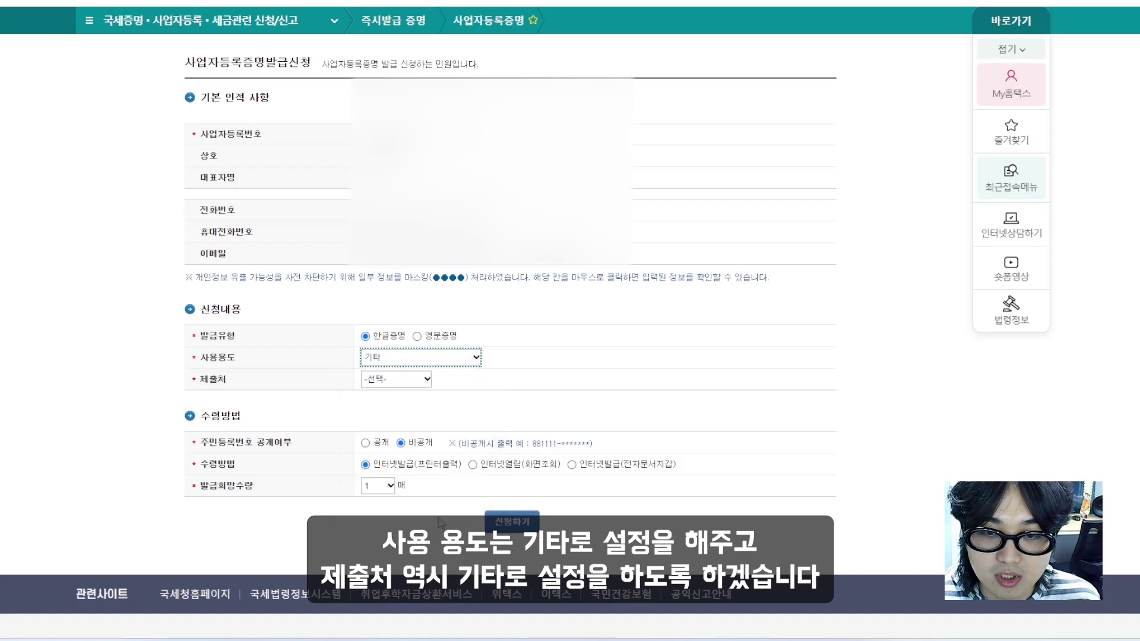
click(398, 380)
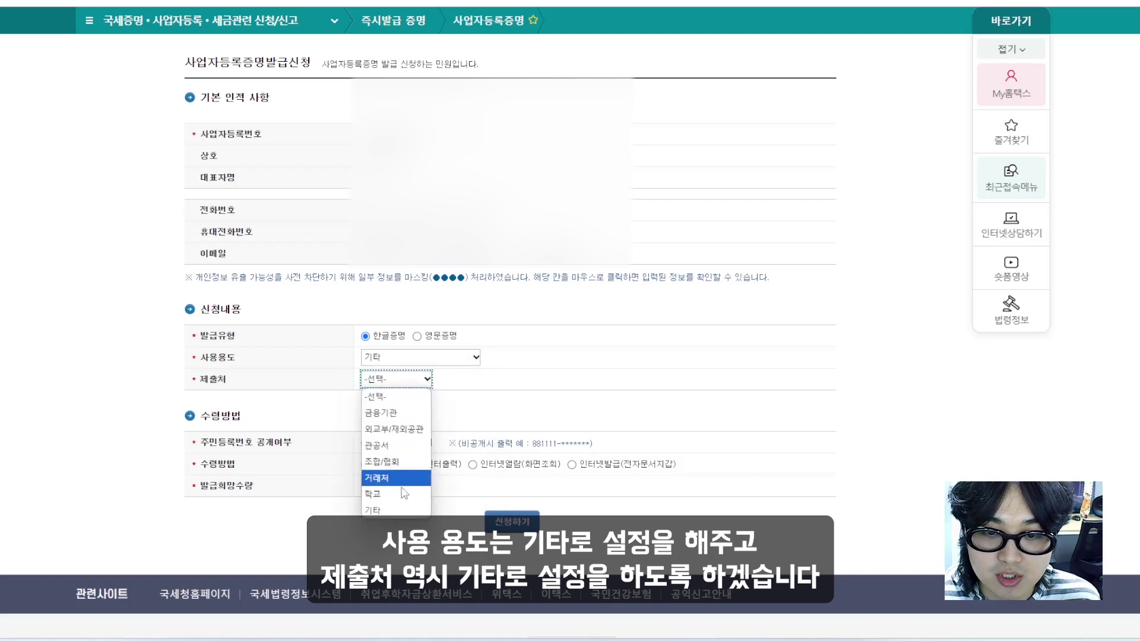
click(399, 508)
scroll(470, 407, down, 1)
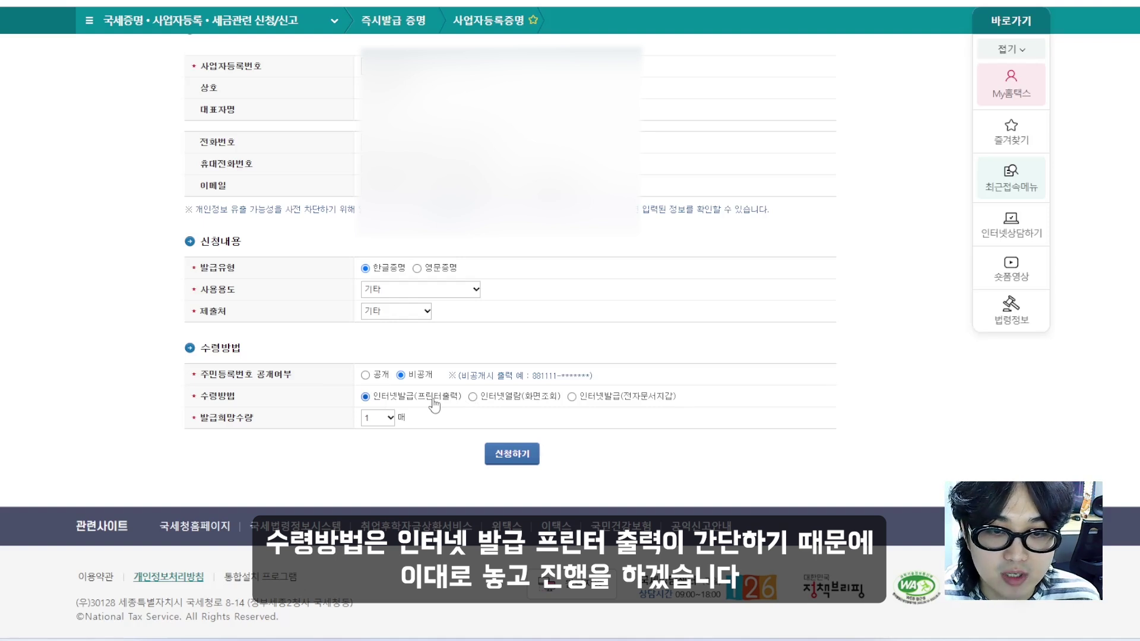
click(492, 454)
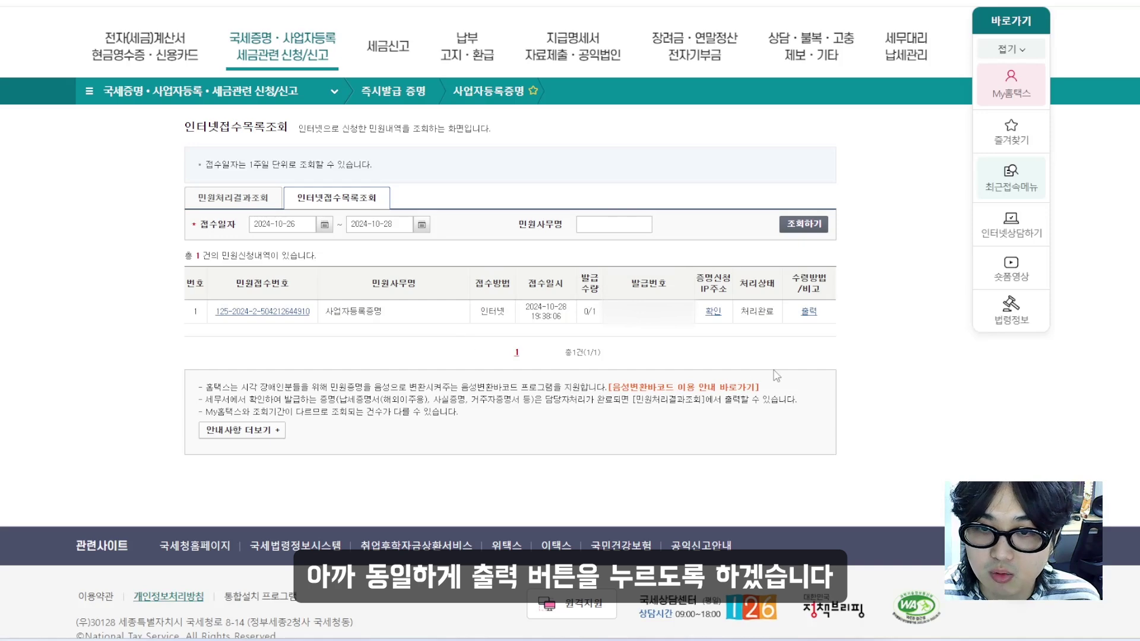
Open the issued certificate, screen-capture it, then close the viewer and Hometax tab
click(810, 314)
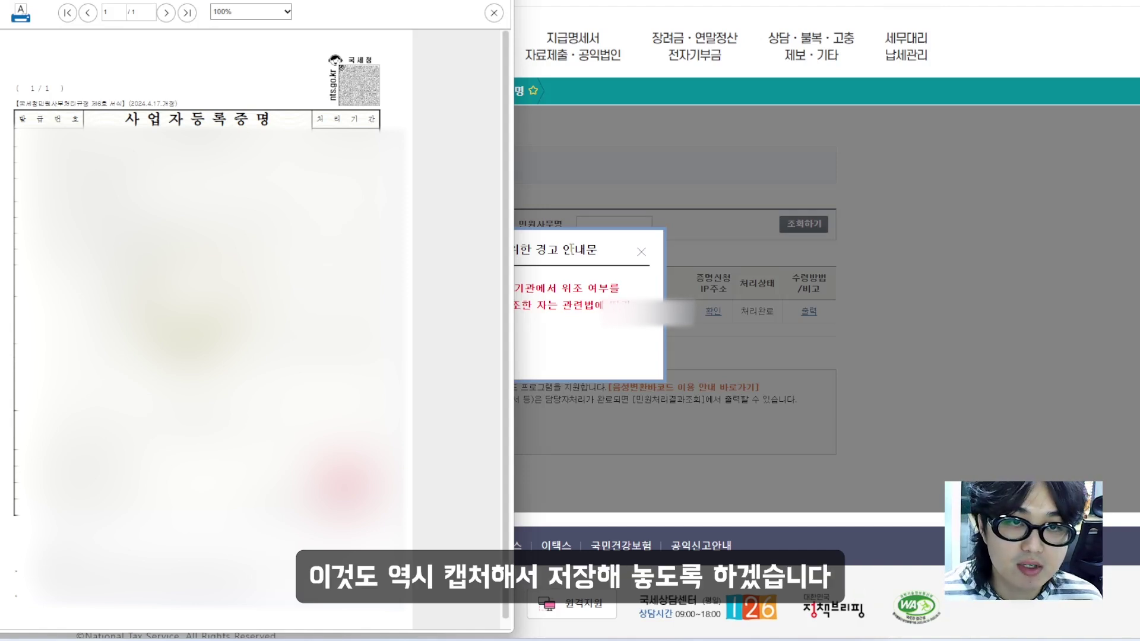
key(ctrl+shift+c)
drag(1, 31, 406, 625)
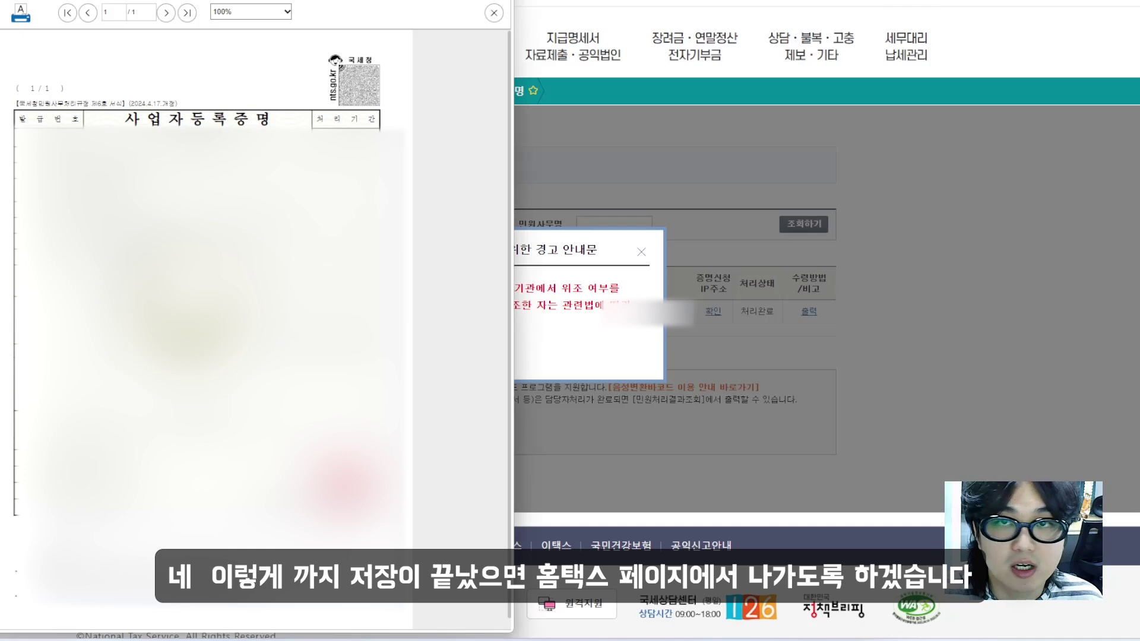
click(494, 12)
key(ctrl+w)
Replace the Naver search term with 엘덱스 and run the search
click(248, 30)
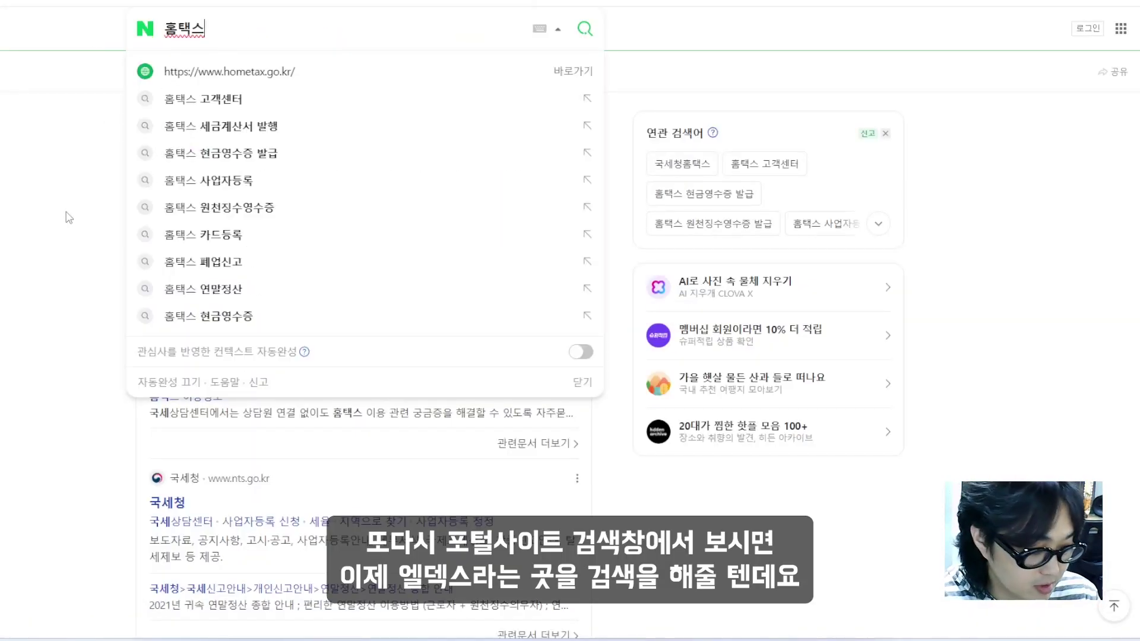
key(ctrl+a)
text(엘덱스)
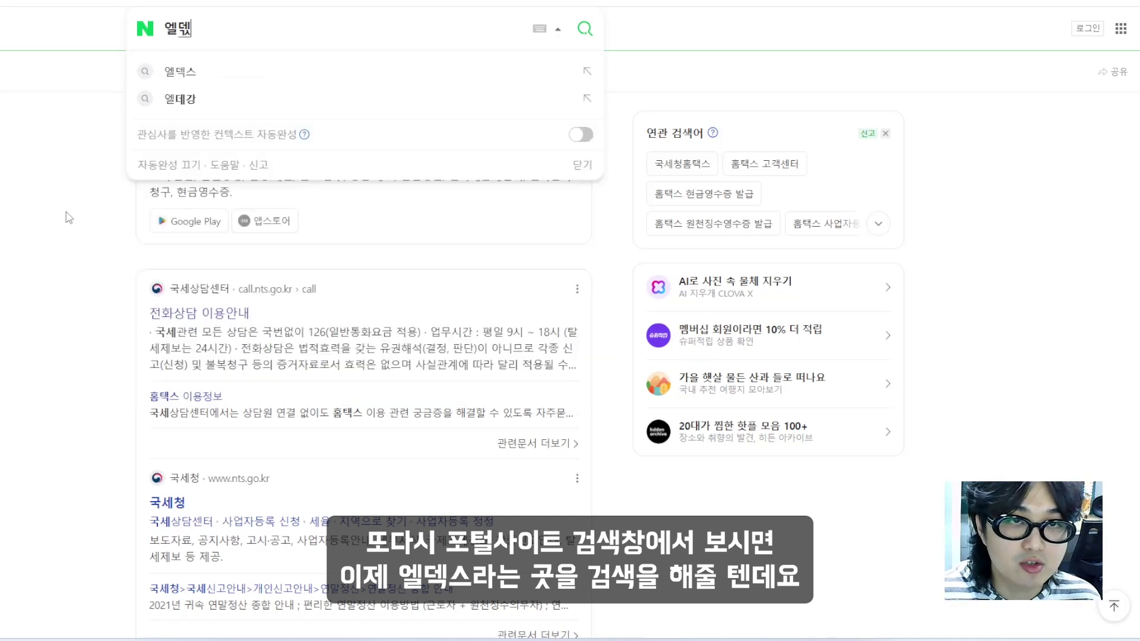
key(Return)
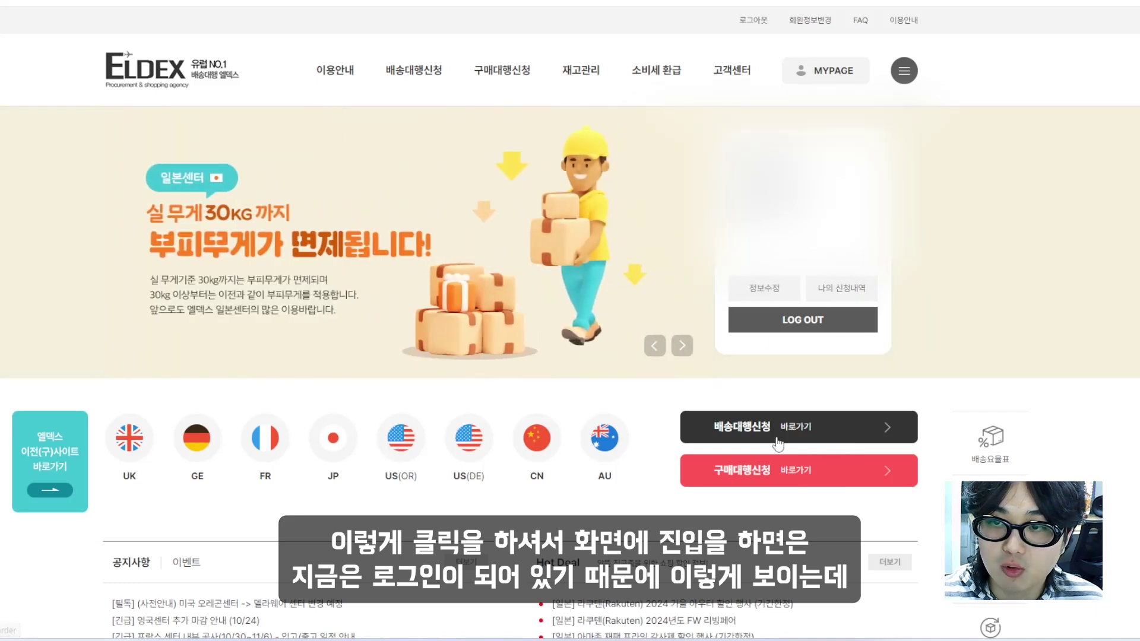
Log out of ELDEX, open membership sign-up, and accept the terms and privacy agreements
click(796, 321)
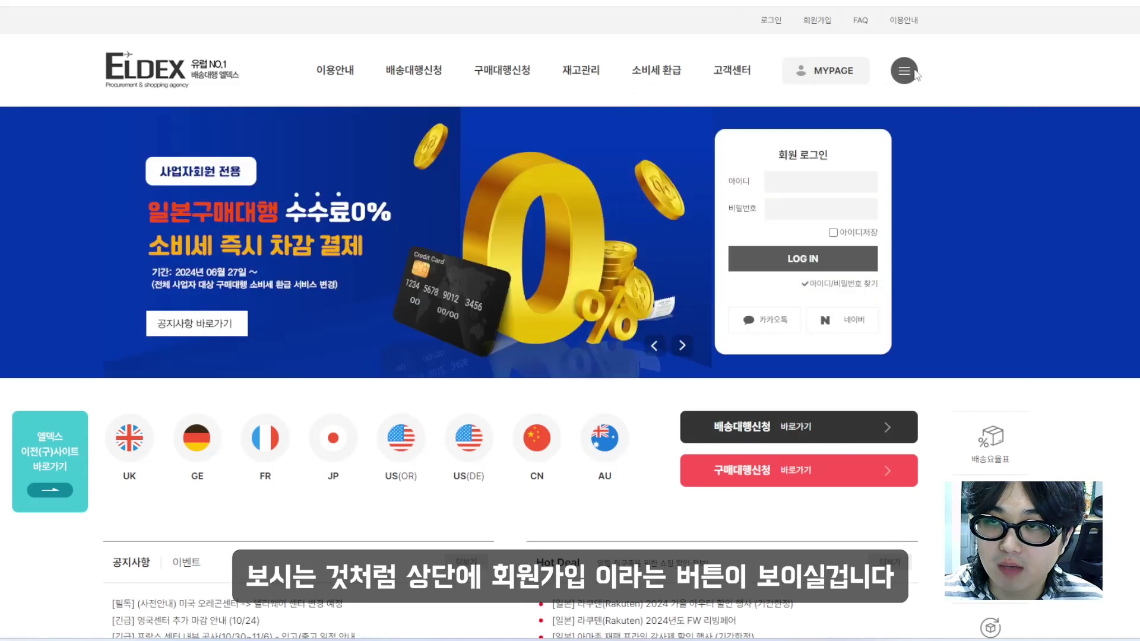
click(821, 24)
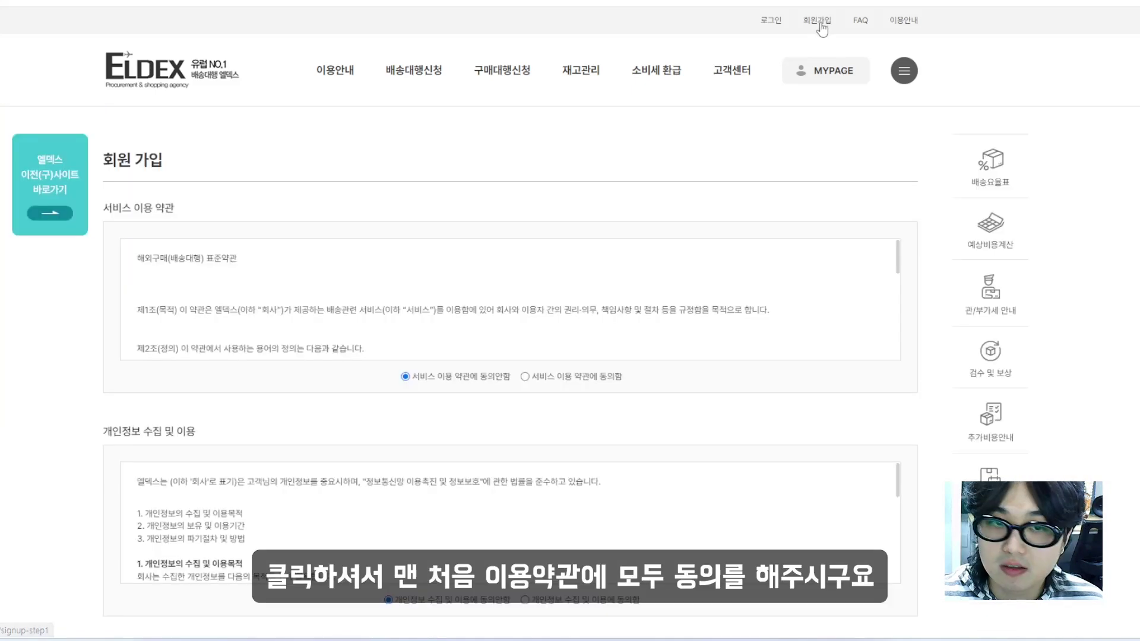
scroll(605, 326, down, 1)
click(600, 310)
click(632, 533)
scroll(709, 542, down, 6)
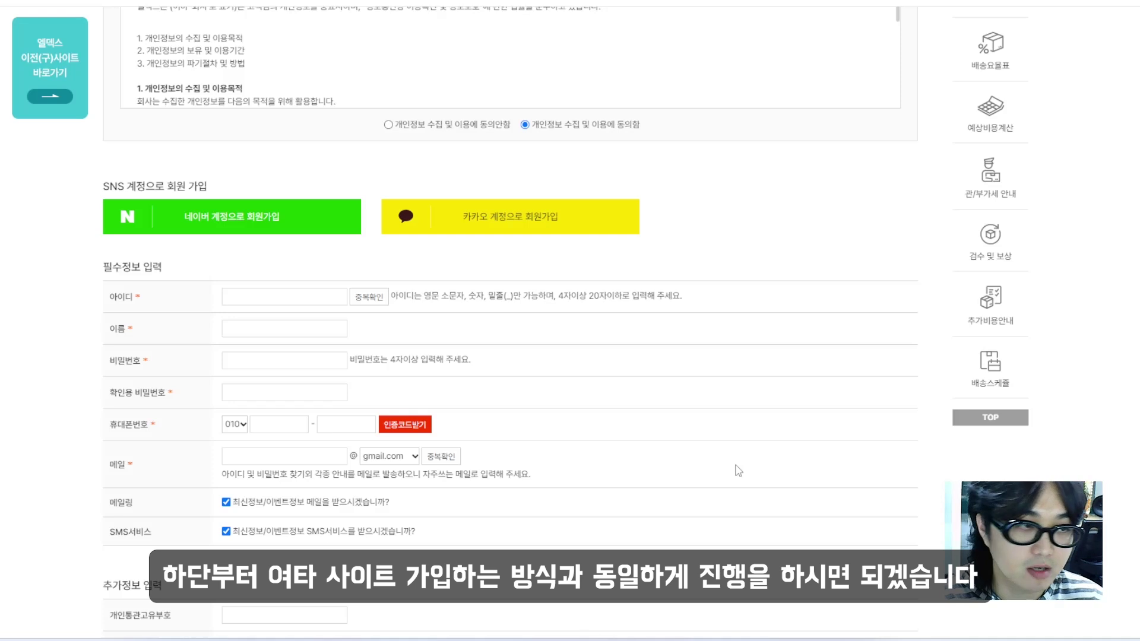
Enter a member ID, check its availability, and uncheck the promotional e-mail option
click(284, 297)
text(ㄷ)
key(BackSpace)
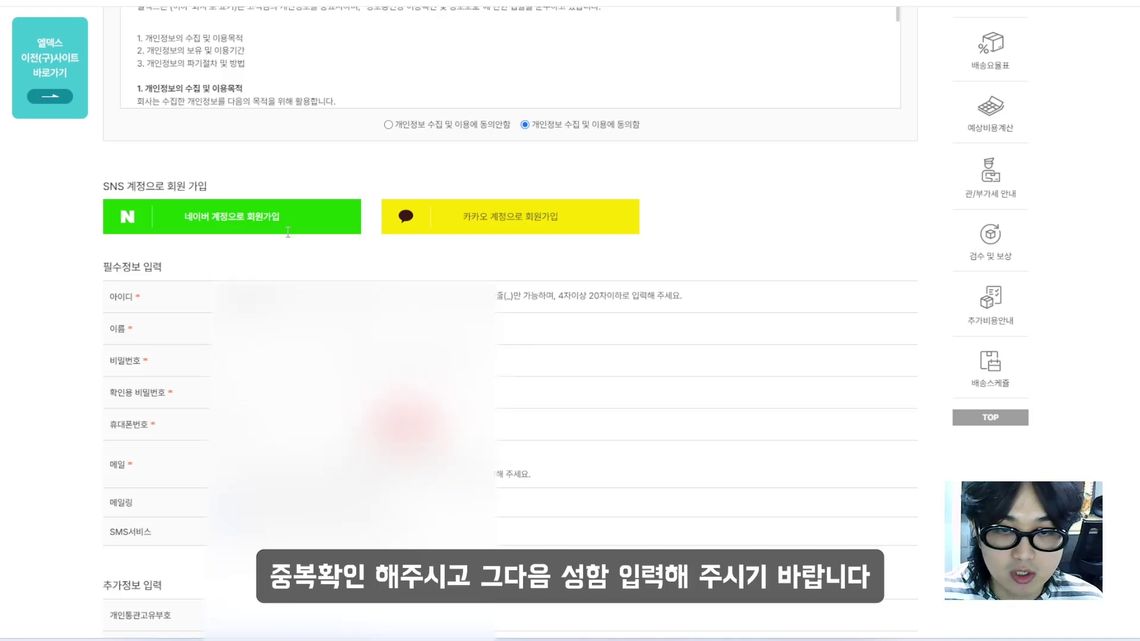
click(405, 297)
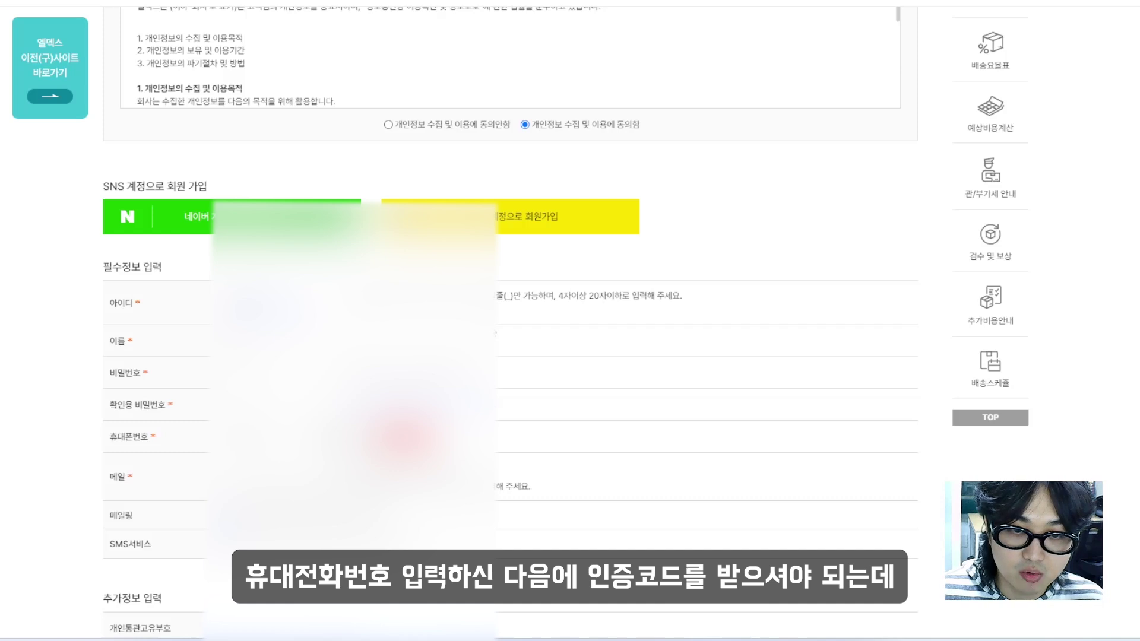
scroll(509, 321, down, 1)
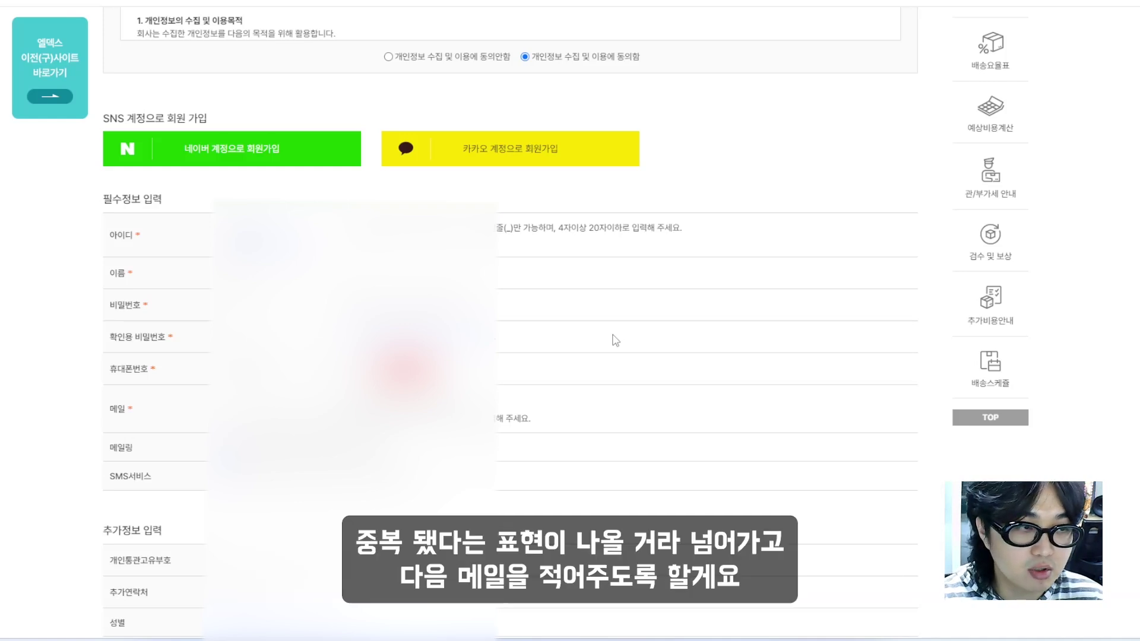
scroll(615, 341, up, 1)
scroll(555, 326, down, 2)
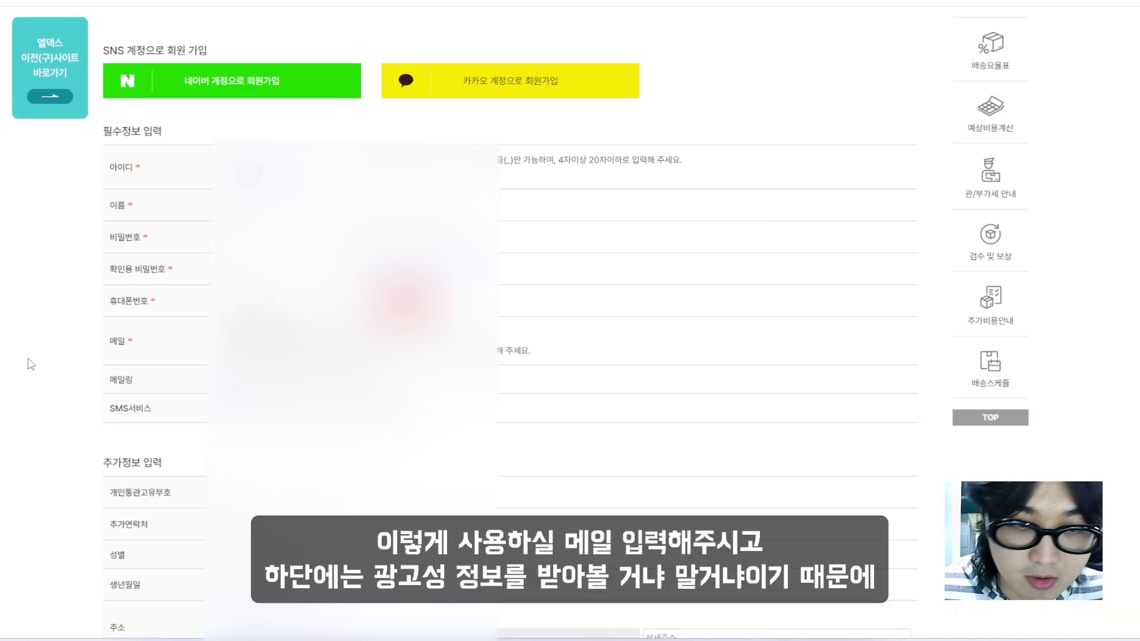
scroll(31, 331, down, 1)
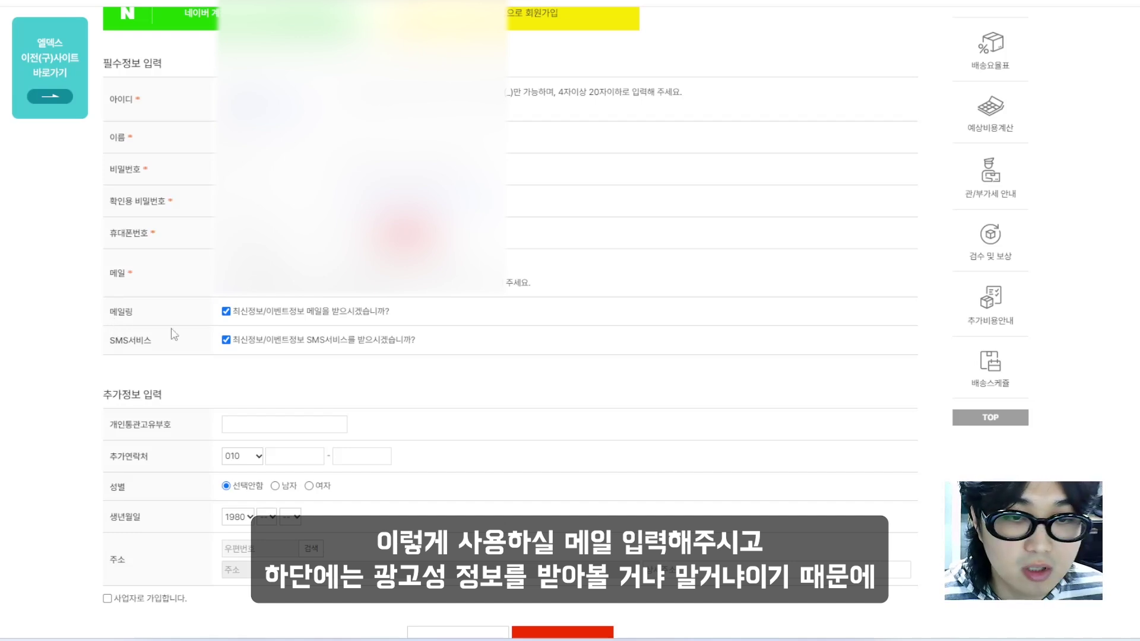
click(226, 311)
Uncheck SMS marketing and tick 사업자로 가입합니다 to register as a business
click(225, 340)
scroll(77, 355, down, 3)
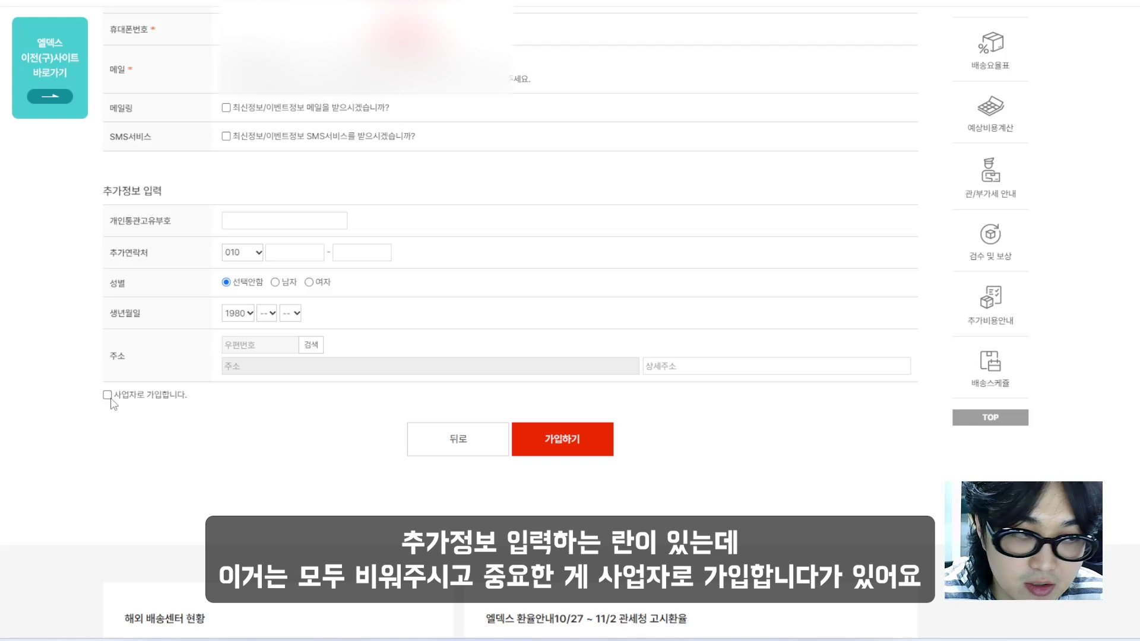
click(108, 395)
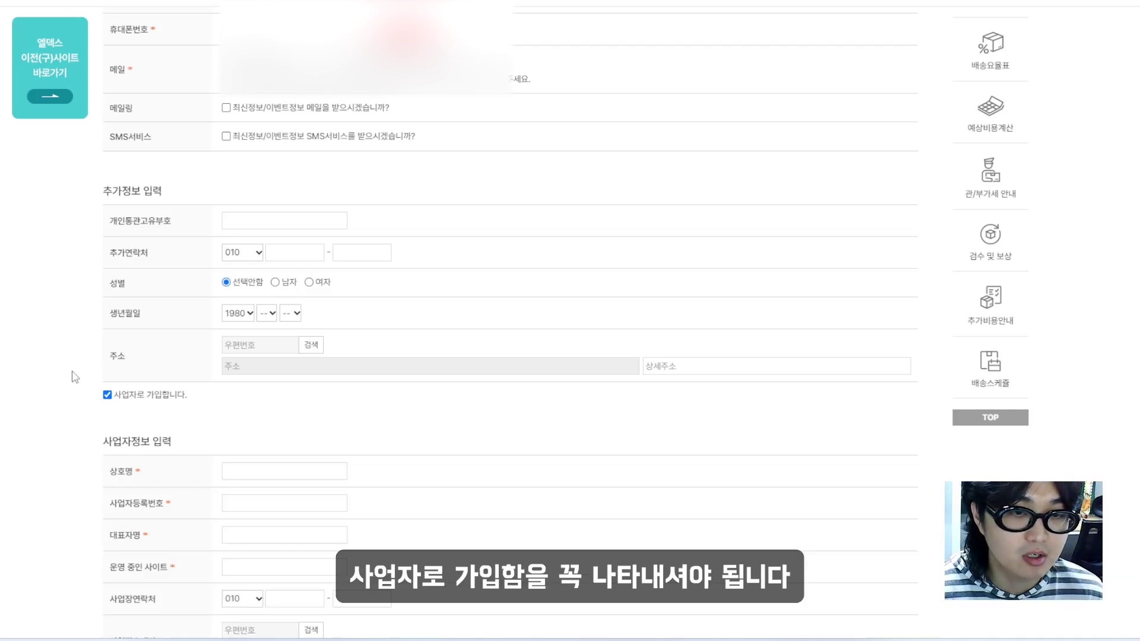
Enter 추후 개설 예정 as the ELDEX operating site
scroll(71, 377, down, 5)
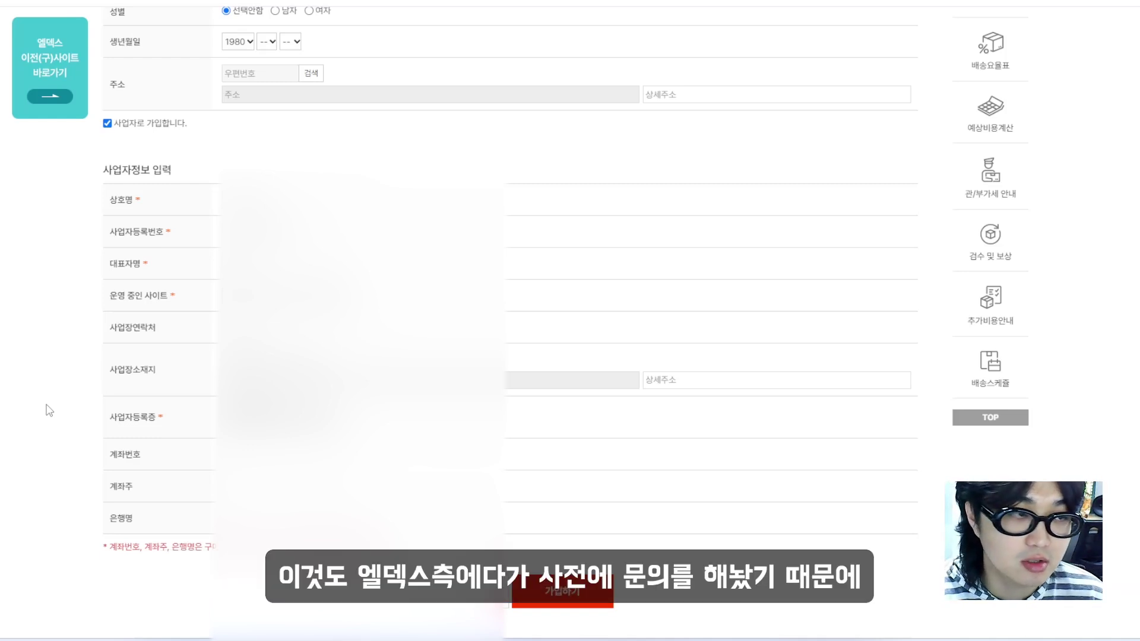
text(추후 개설)
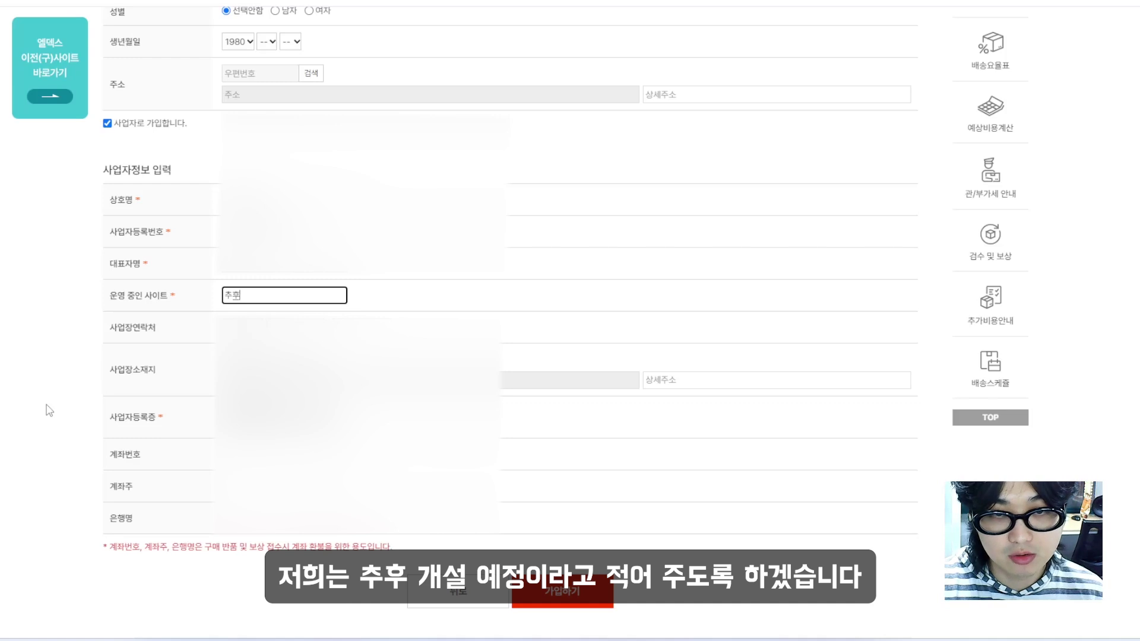
text( 예정)
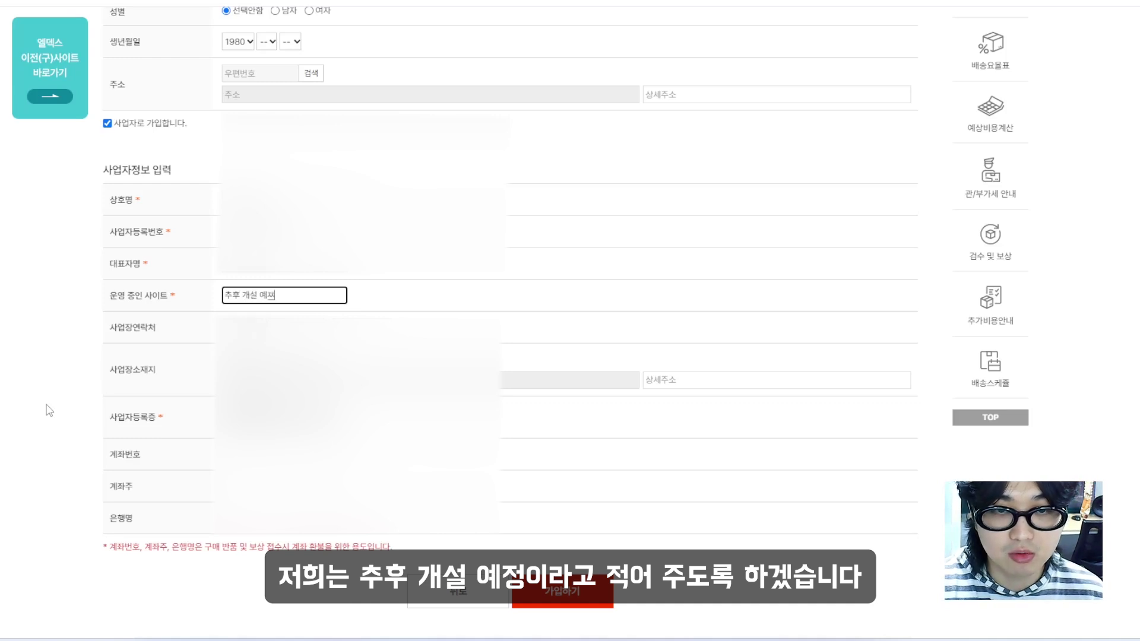
click(50, 410)
scroll(54, 398, down, 1)
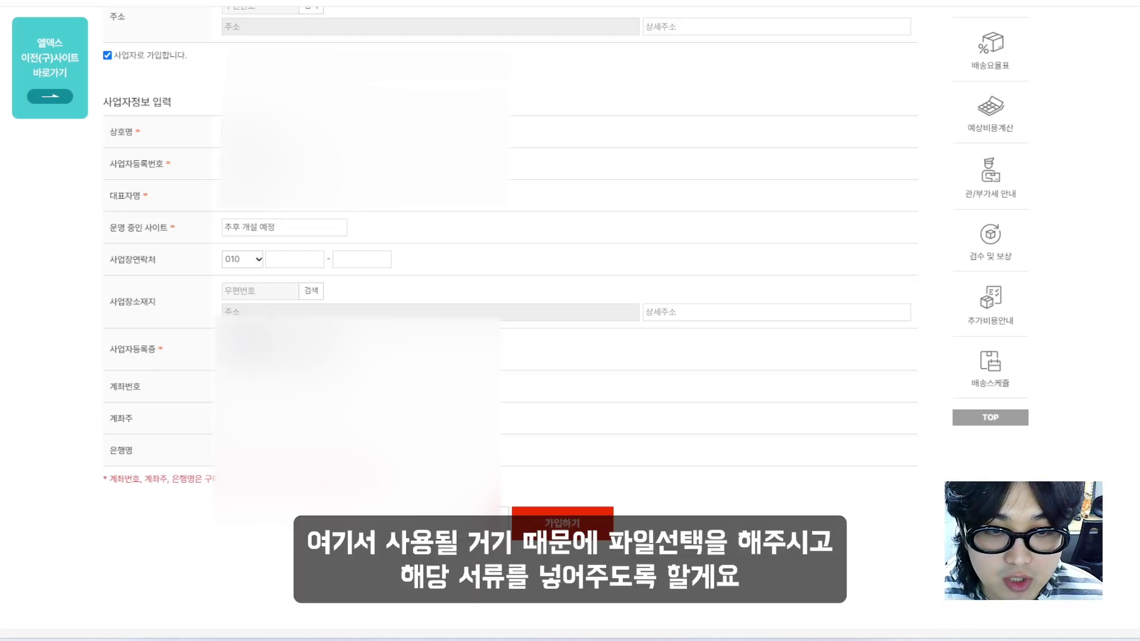
Attach the business registration certificate file and finish the ELDEX registration
click(245, 343)
scroll(178, 136, down, 5)
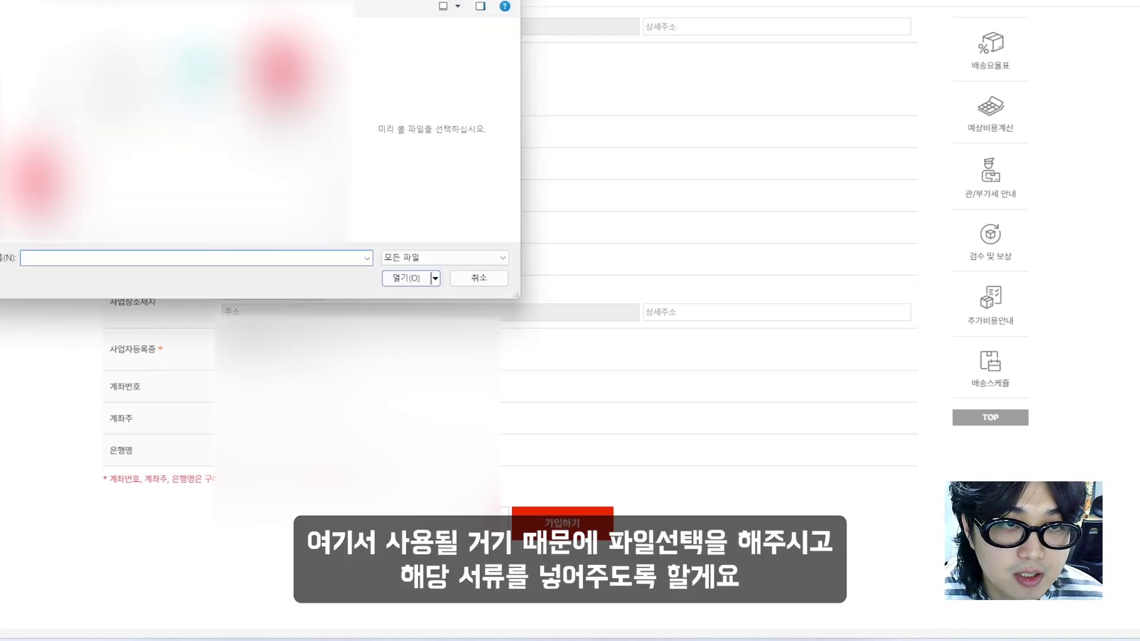
key(Escape)
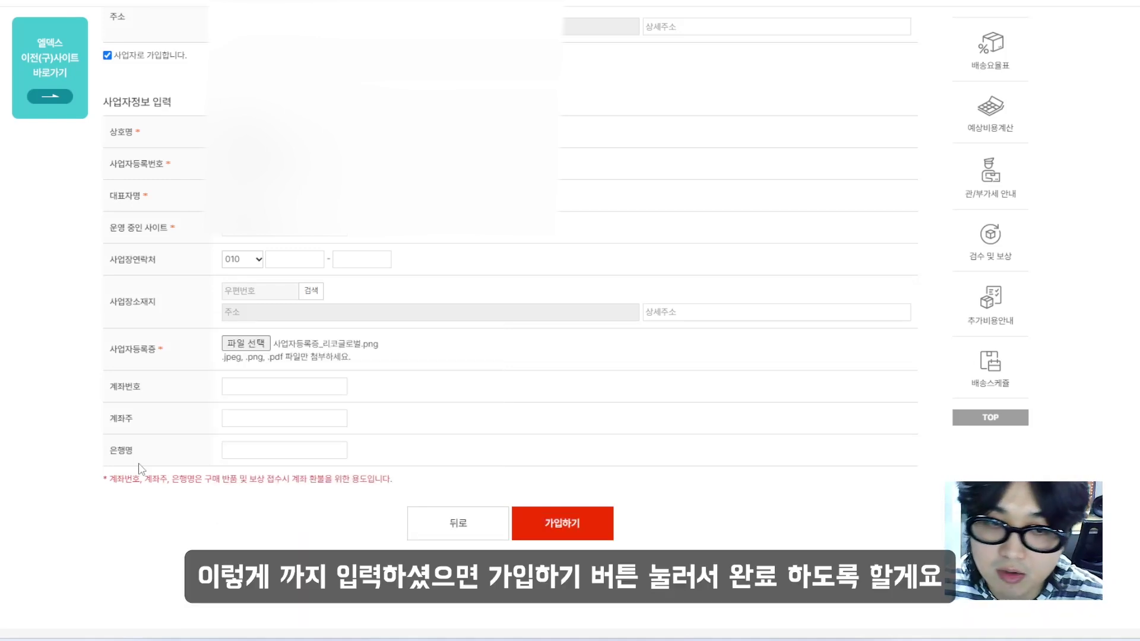
scroll(579, 389, down, 1)
scroll(579, 389, down, 1)
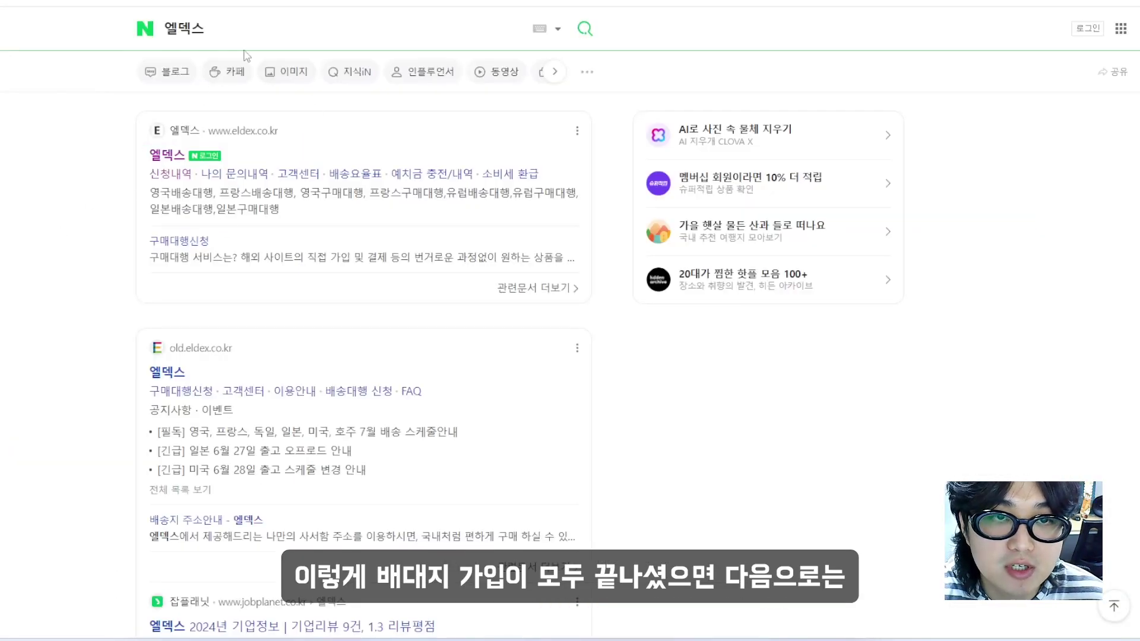
click(256, 29)
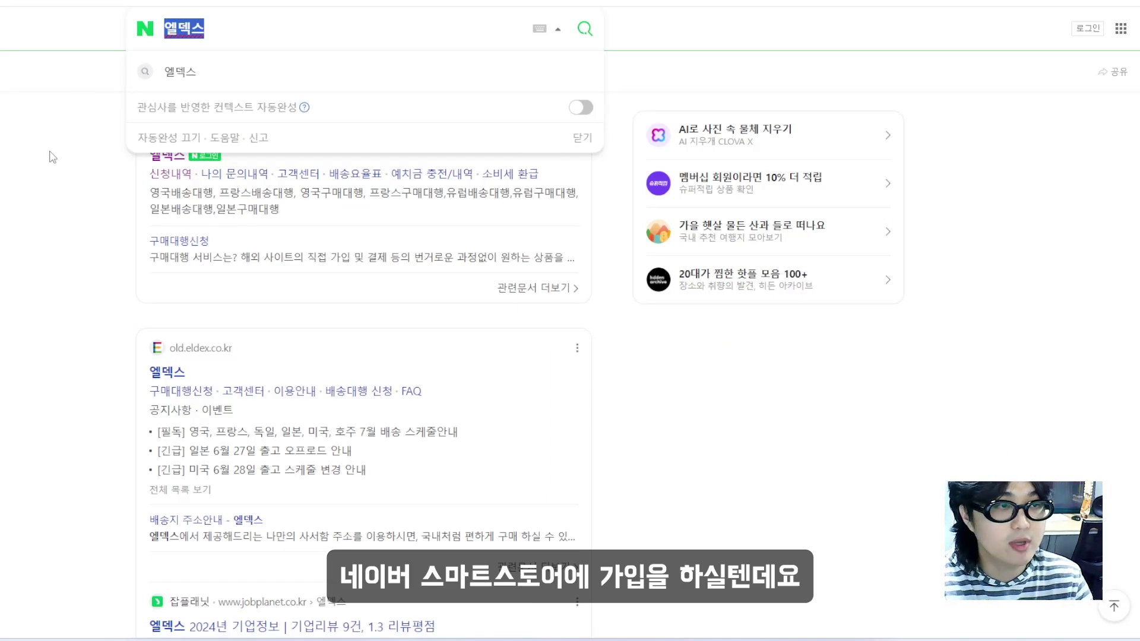
Search Naver for 네이버 스마트스토어센터 and open the Smart Store Center site
key(BackSpace)
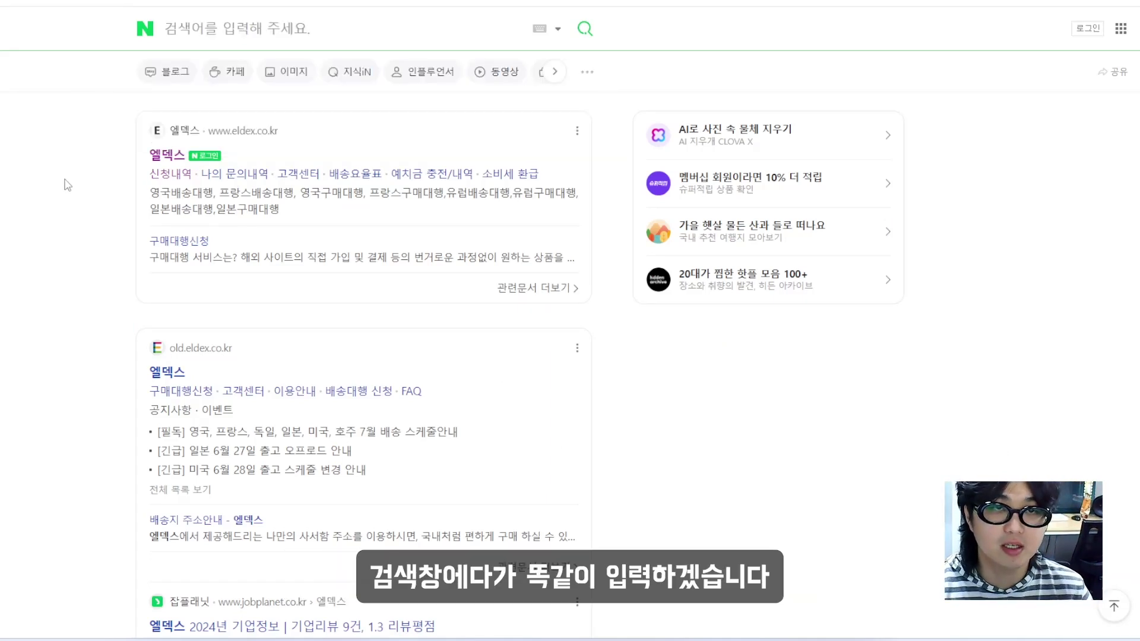
text(네이버 스)
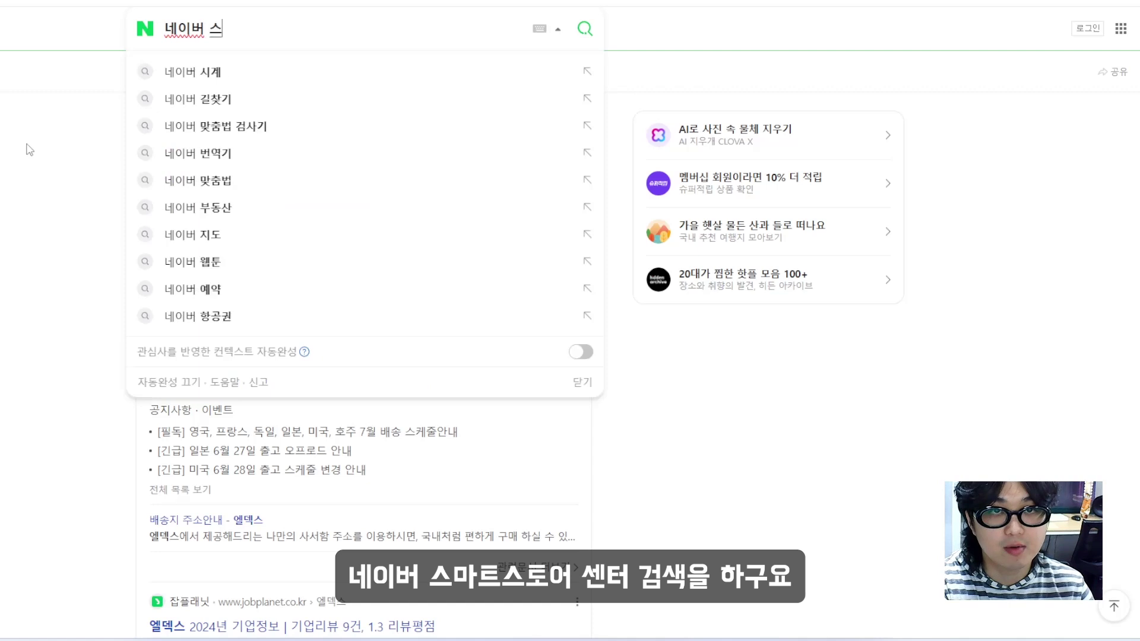
text(마트스토어센터)
key(Return)
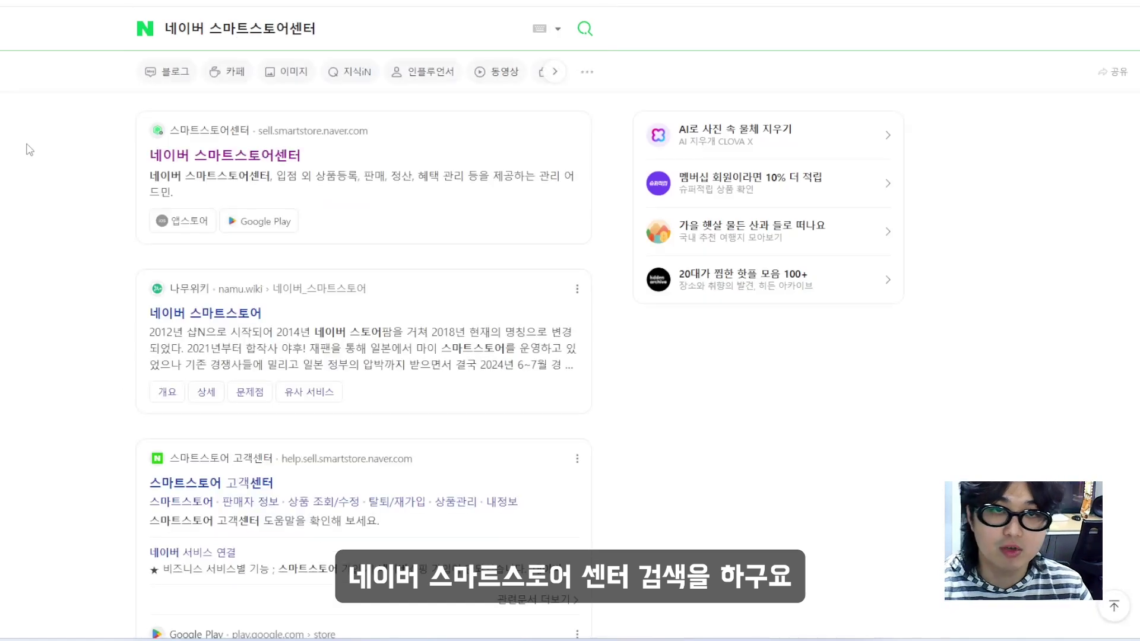
click(261, 158)
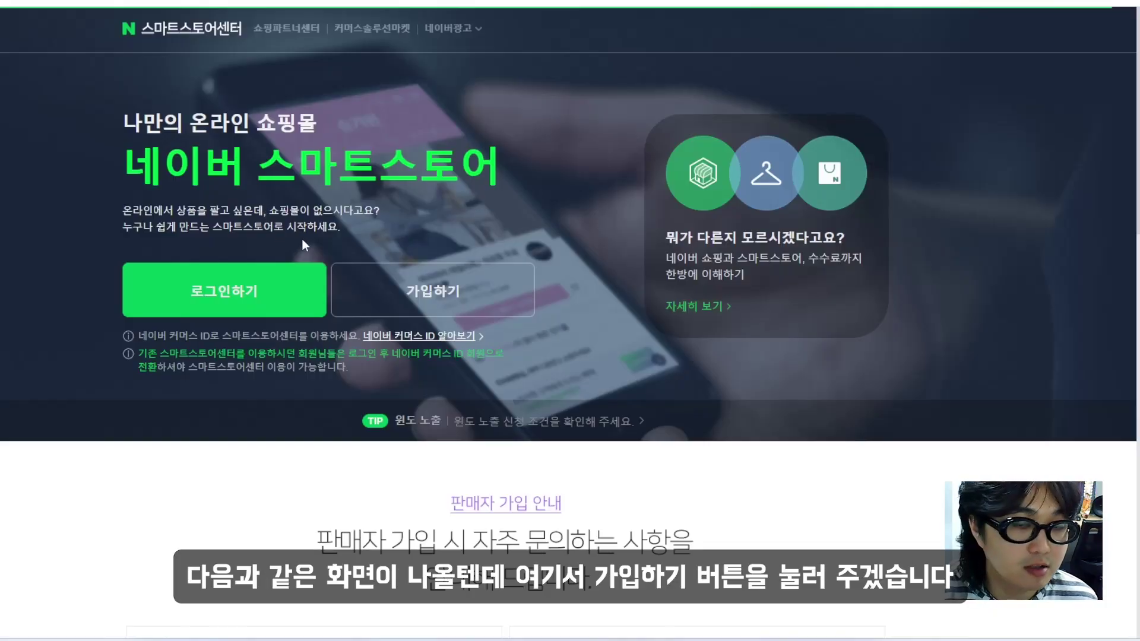
Start the seller sign-up and enter the login ID
click(455, 288)
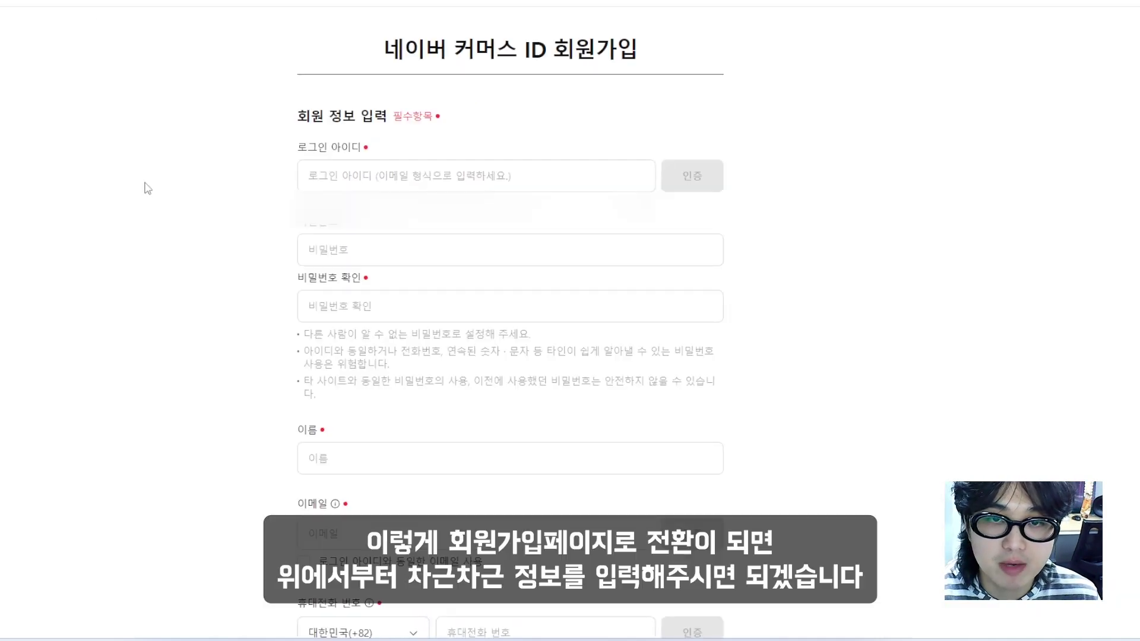
click(411, 168)
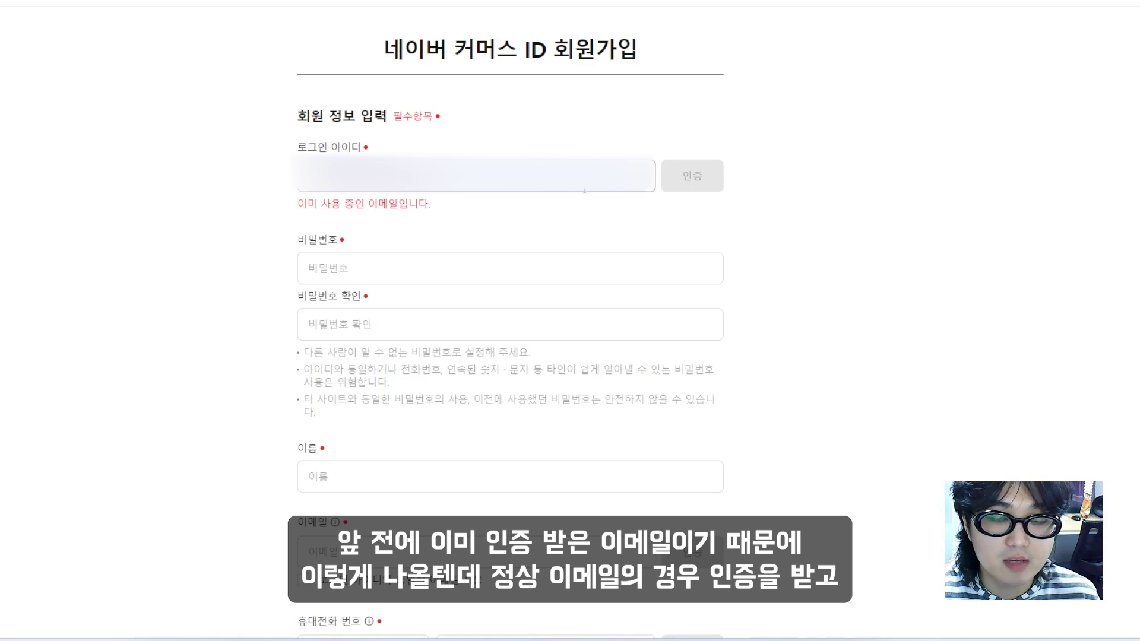
drag(497, 202, 341, 199)
click(557, 140)
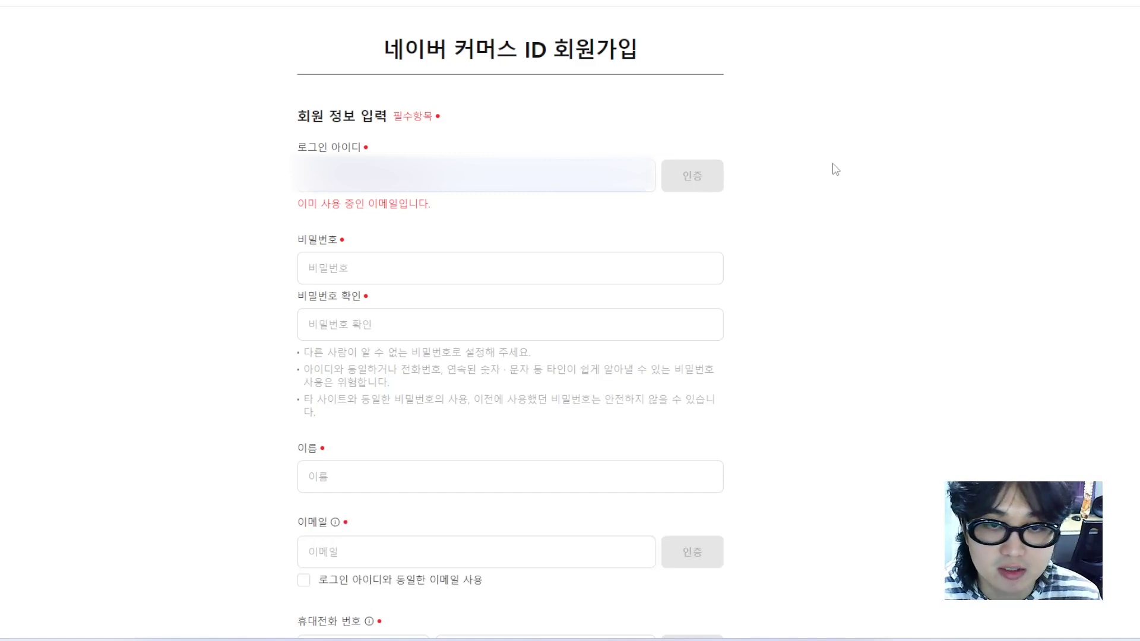
scroll(753, 178, down, 1)
Enter the account password and agree to the required personal information consent
key(Tab)
text(abcdefg)
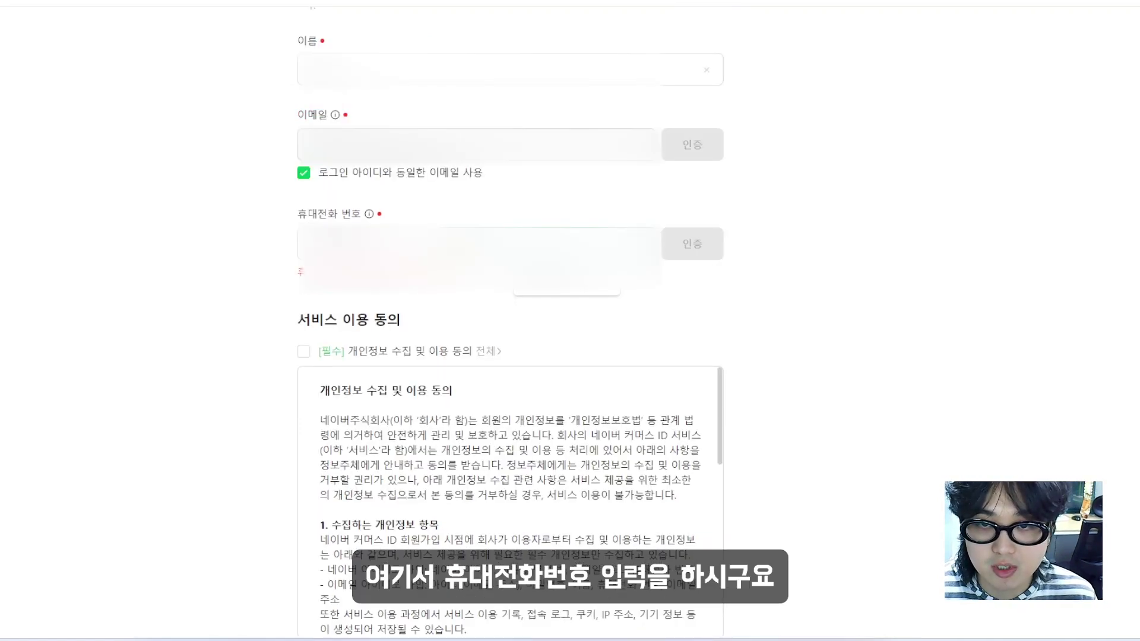
text(0)
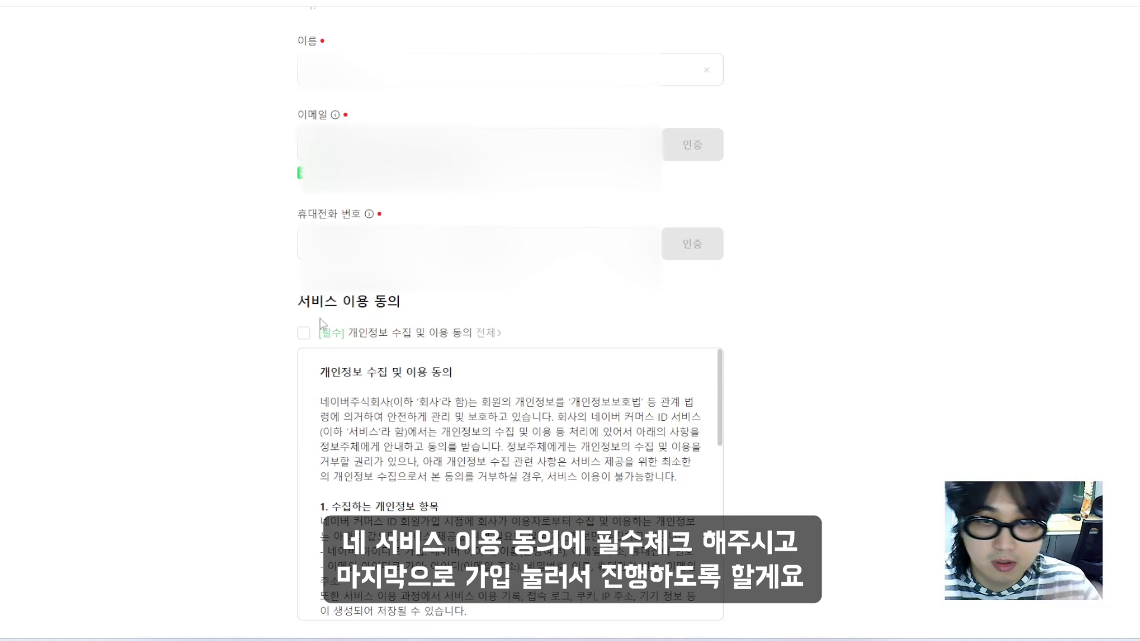
scroll(285, 318, down, 1)
click(303, 265)
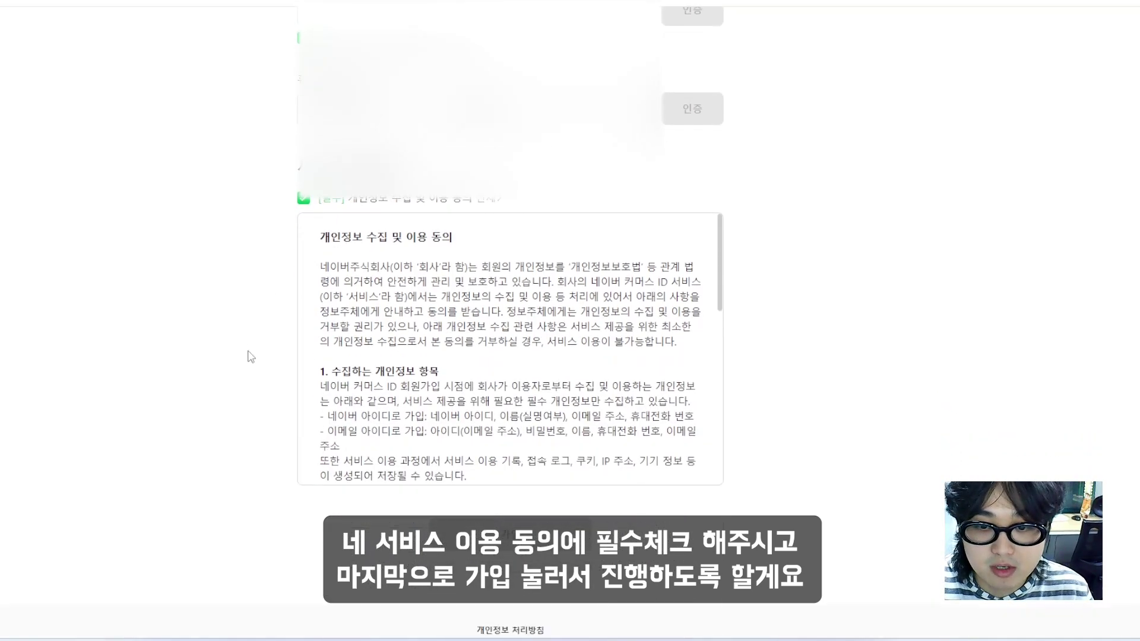
scroll(252, 359, down, 1)
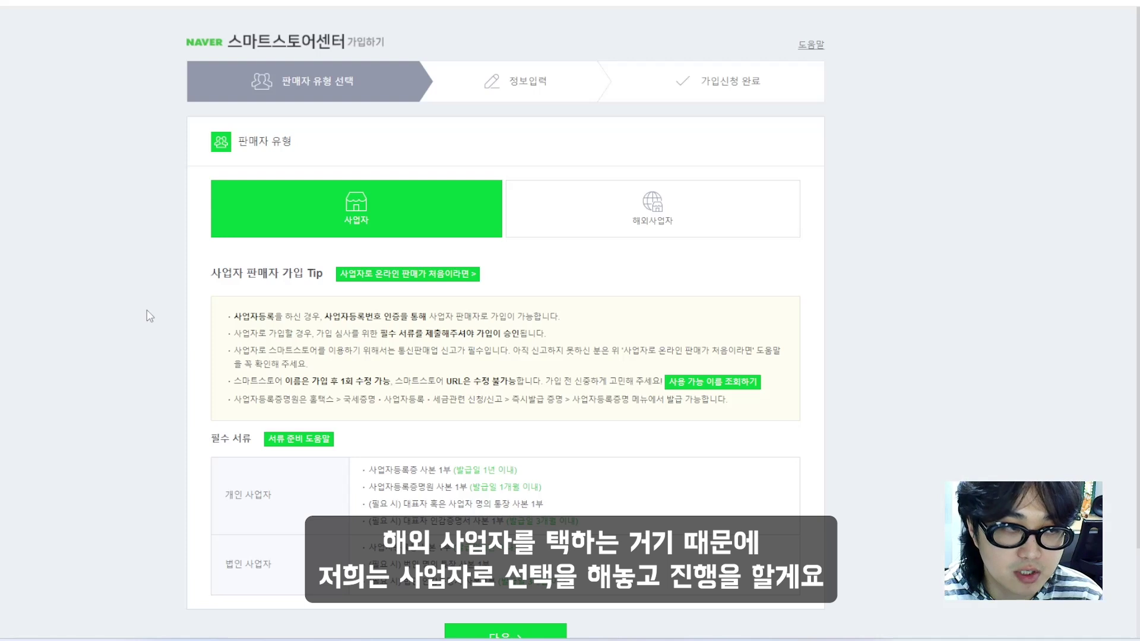
Continue as a domestic business seller past the registration number step
scroll(150, 316, down, 1)
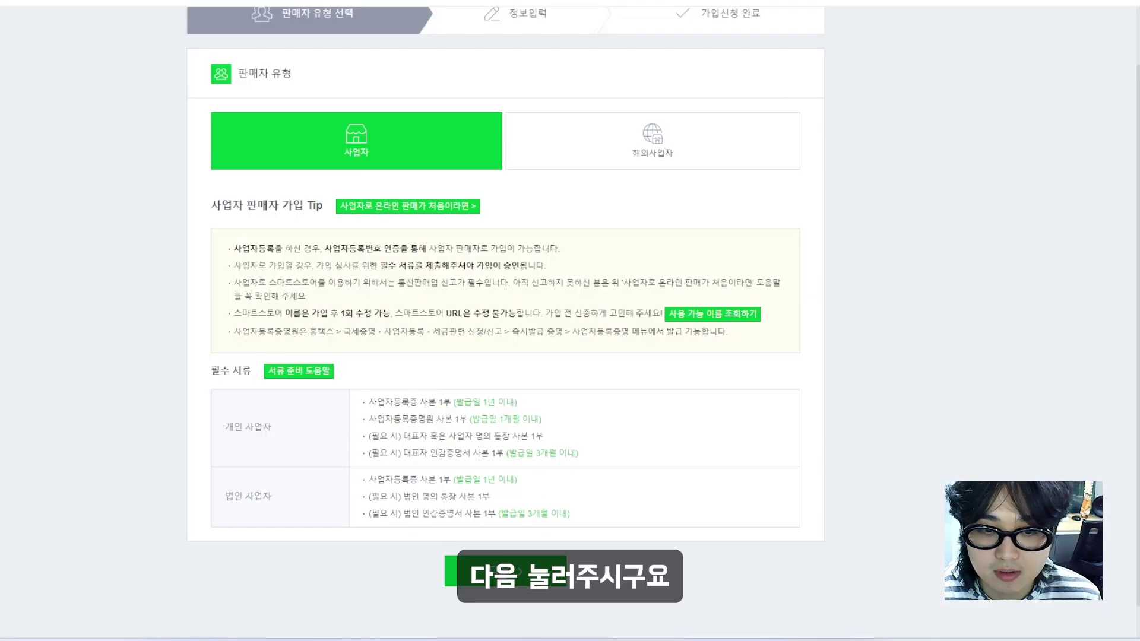
click(506, 570)
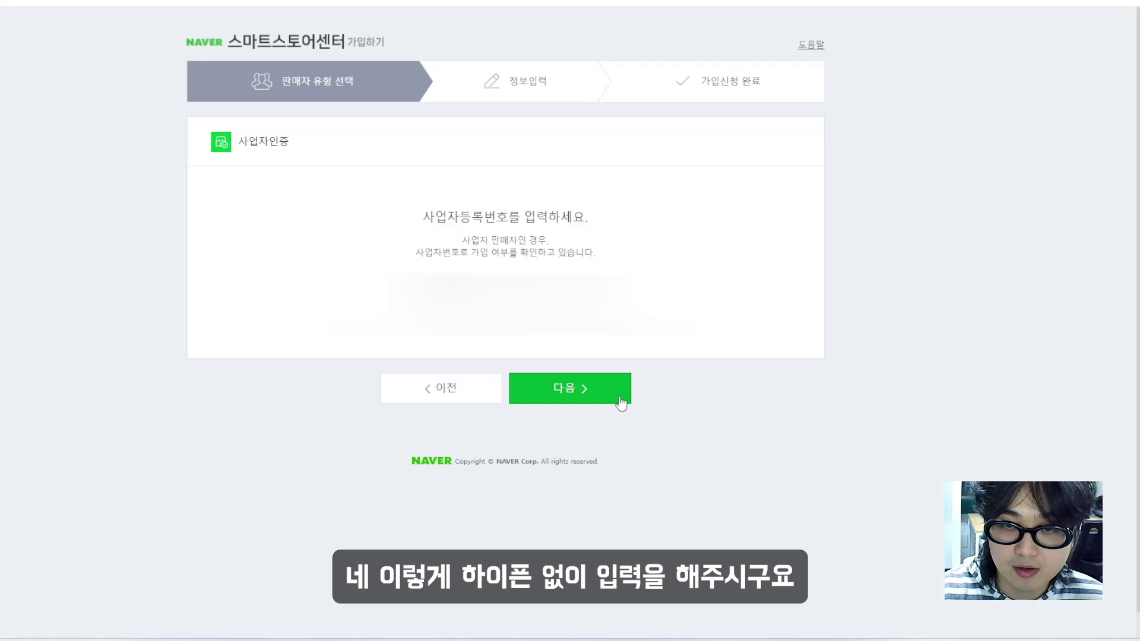
click(609, 392)
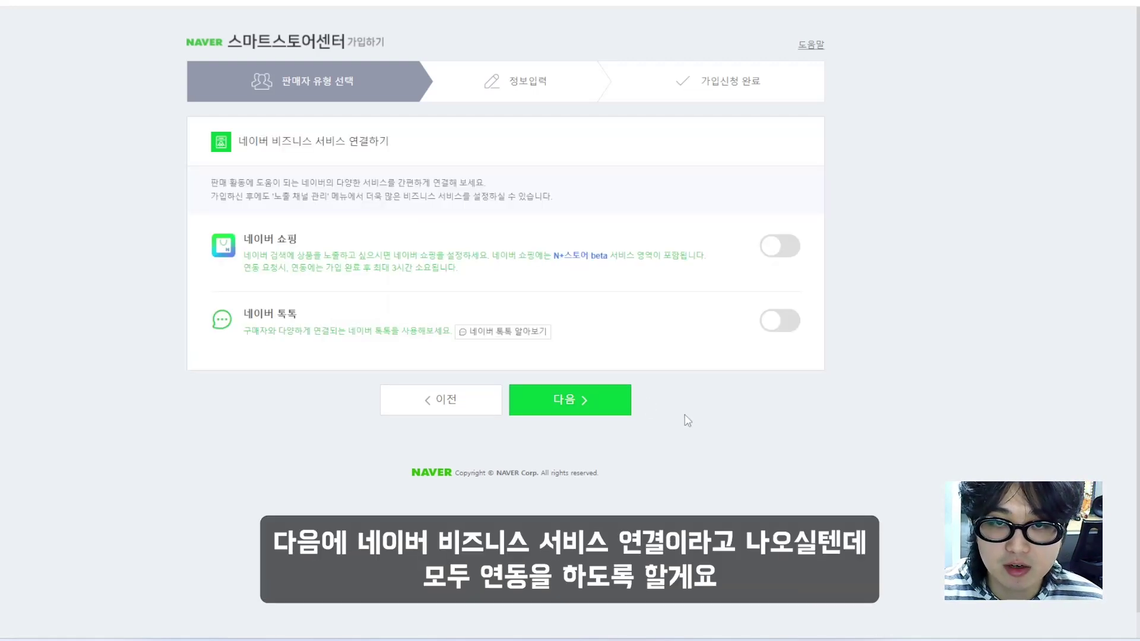
Turn on Naver Shopping and Naver TalkTalk, verifying the Naver ID for TalkTalk
click(776, 253)
click(784, 350)
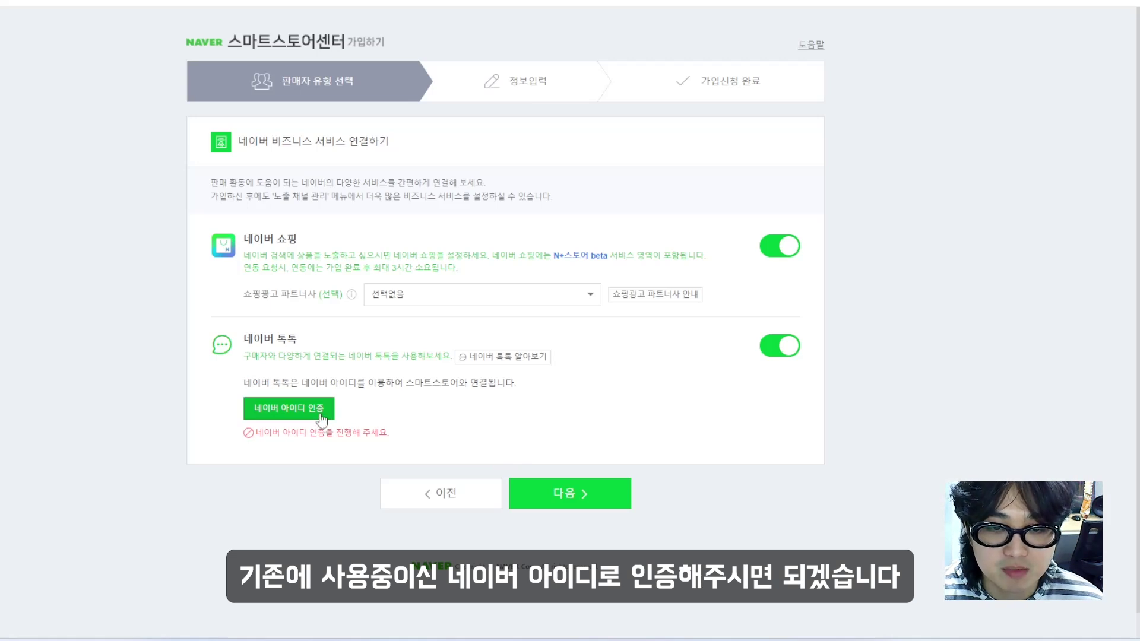
click(320, 416)
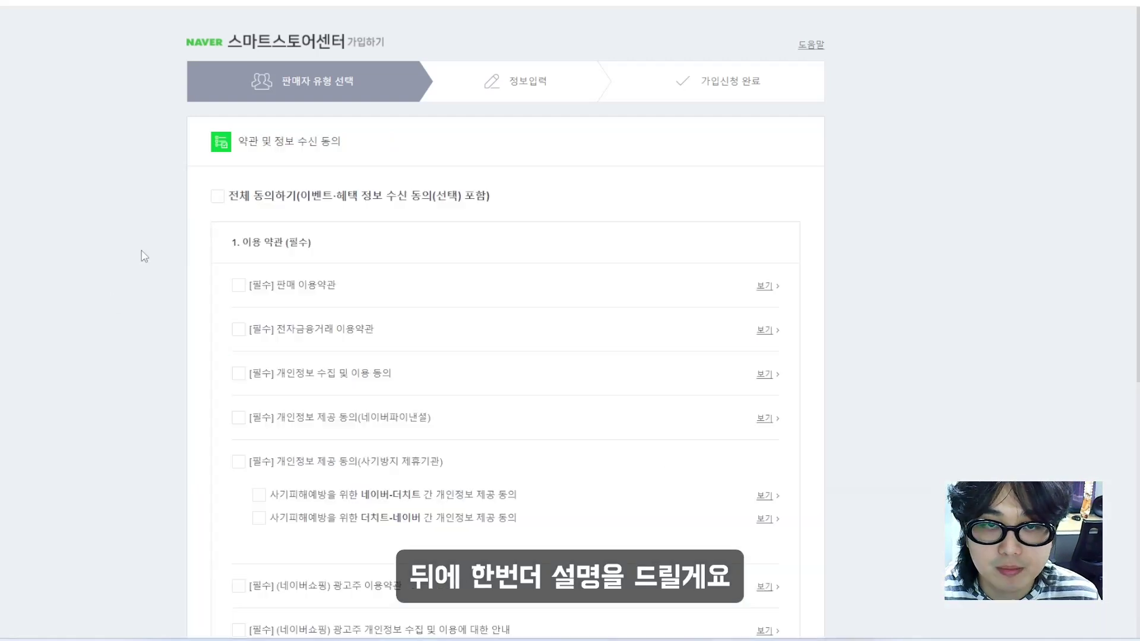
scroll(148, 249, down, 1)
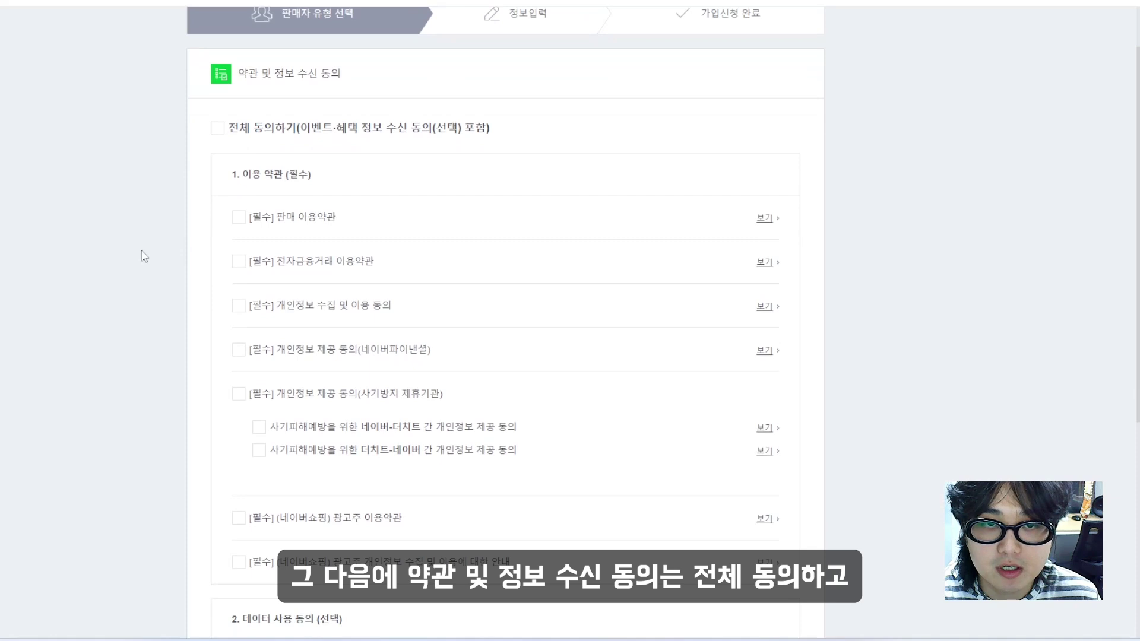
Agree to all terms, then uncheck the optional data-use and event/benefit consents and confirm the refusal notice
click(218, 130)
scroll(180, 148, down, 1)
scroll(180, 150, down, 4)
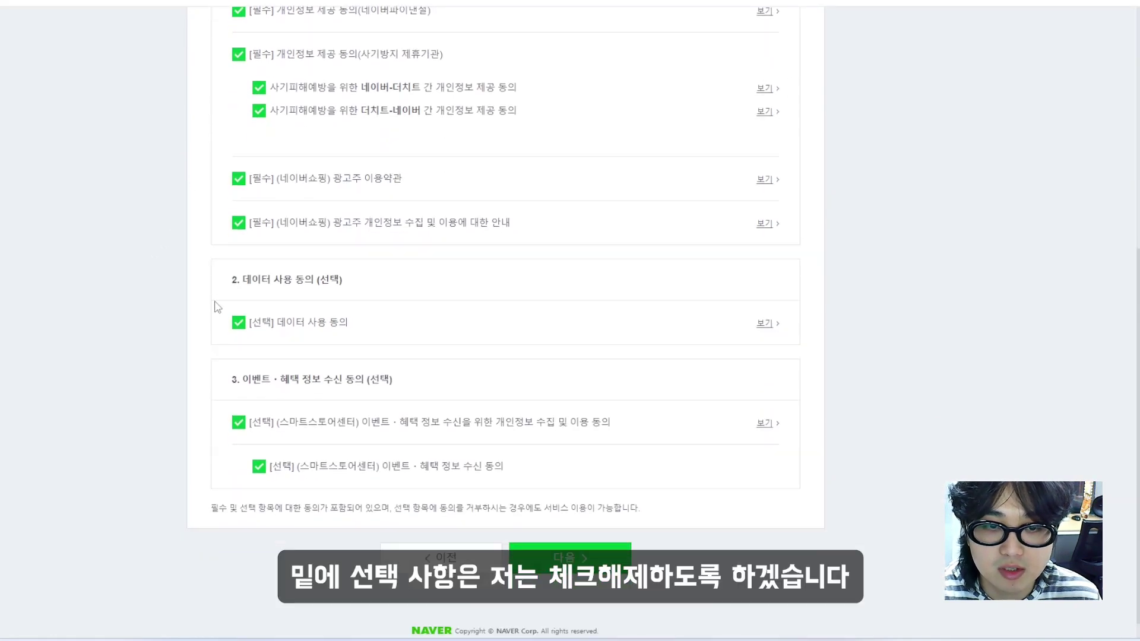
click(239, 322)
click(239, 422)
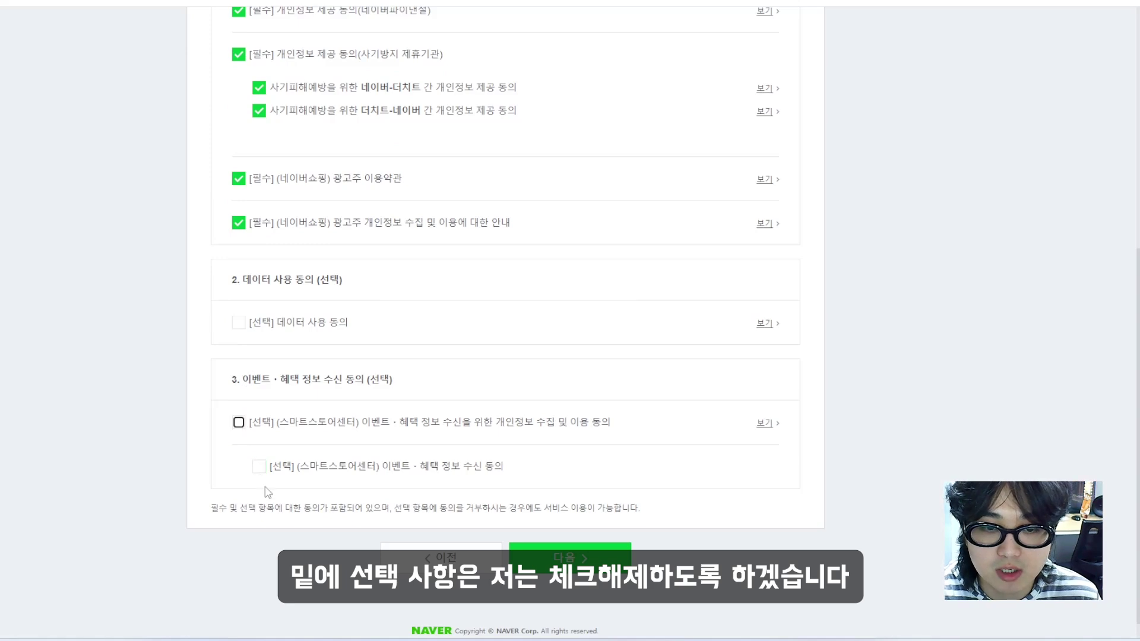
click(570, 557)
click(509, 179)
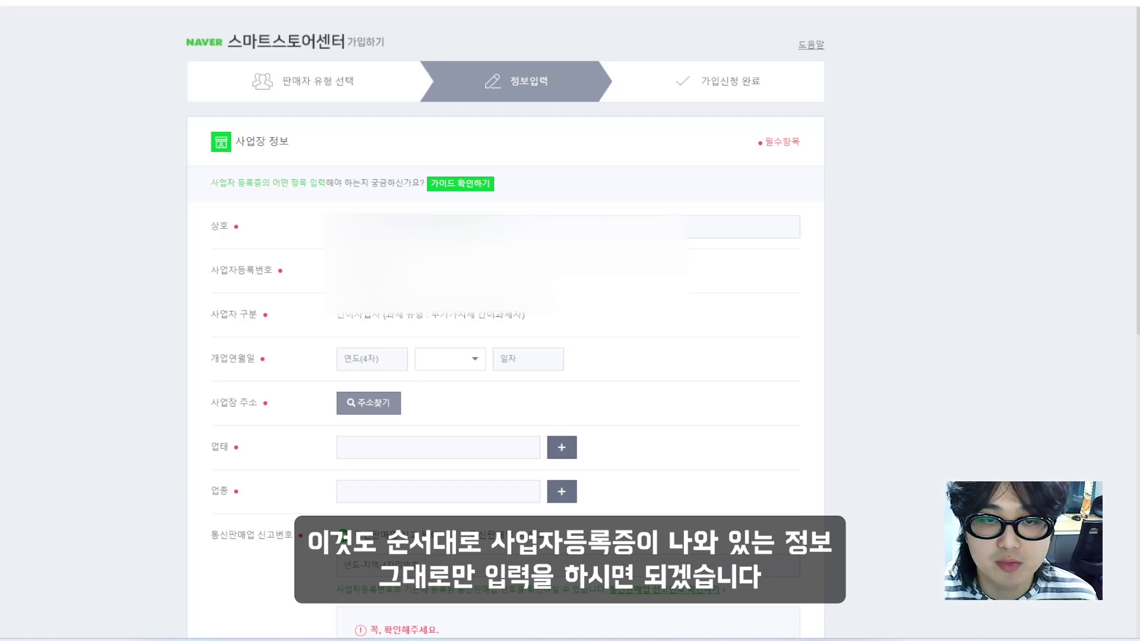
Enter the business name and search for the business address
click(341, 227)
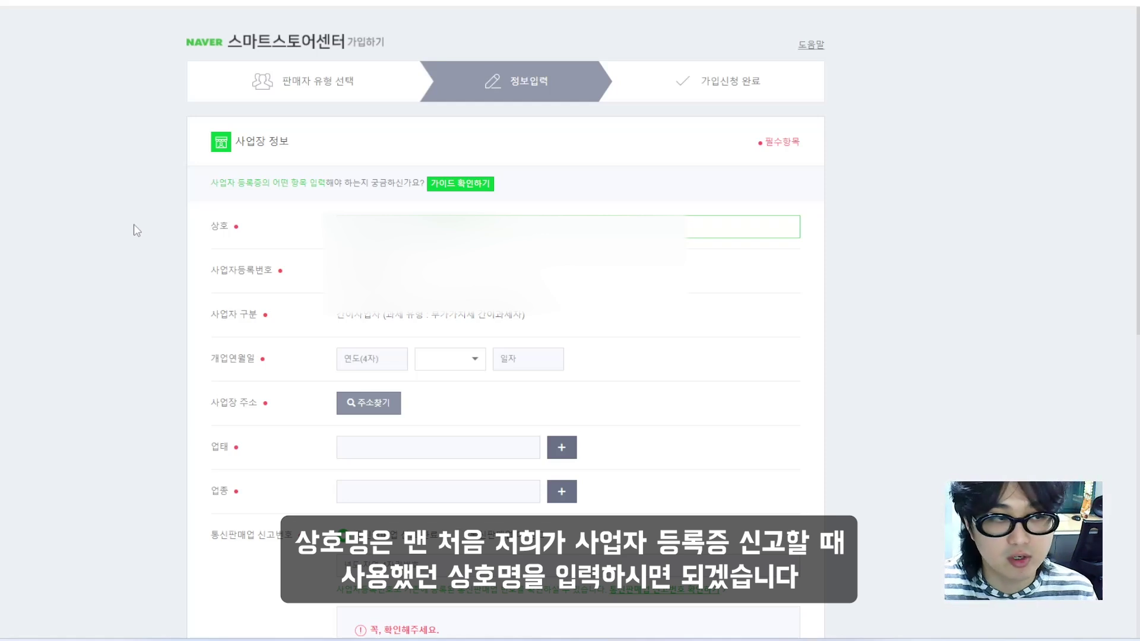
text(ㅇ)
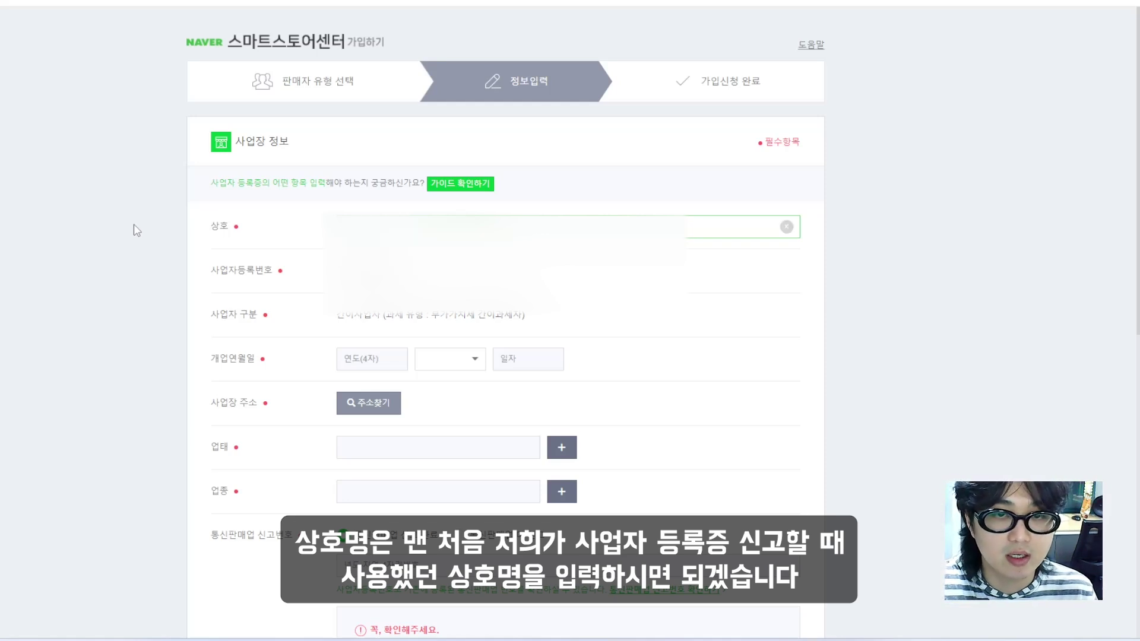
key(BackSpace)
text(ㅇ)
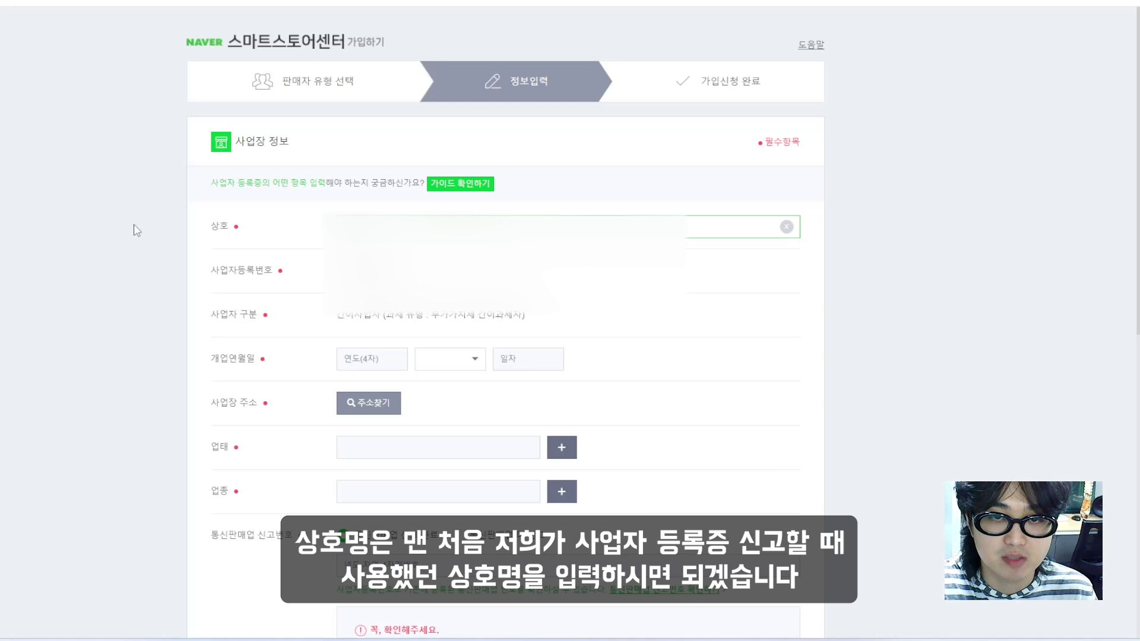
key(Tab)
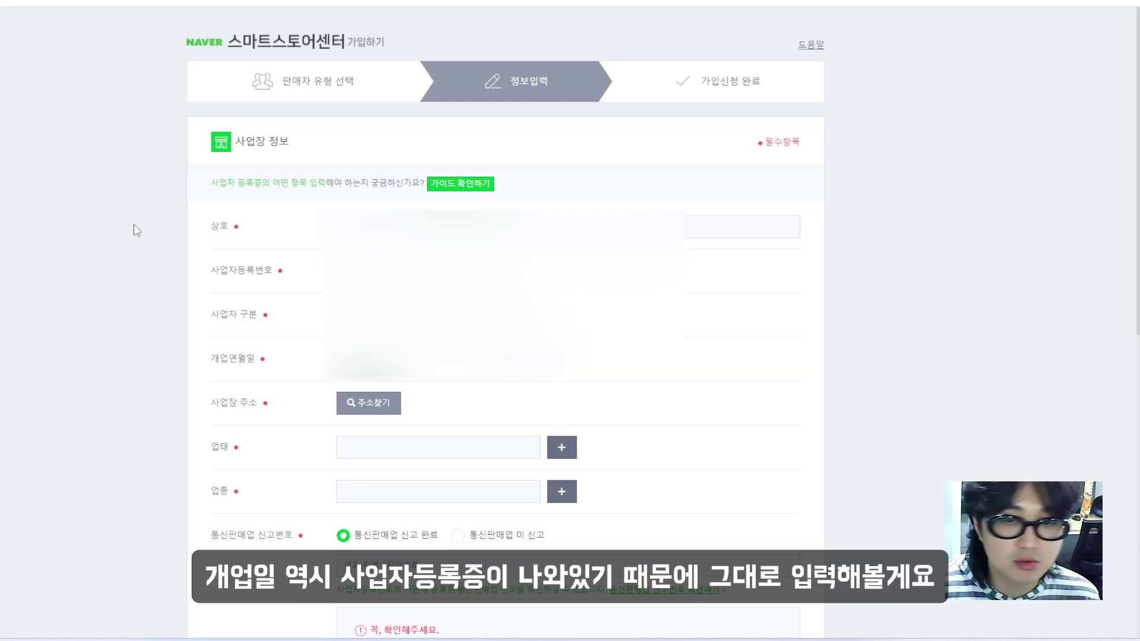
scroll(555, 394, down, 2)
click(392, 336)
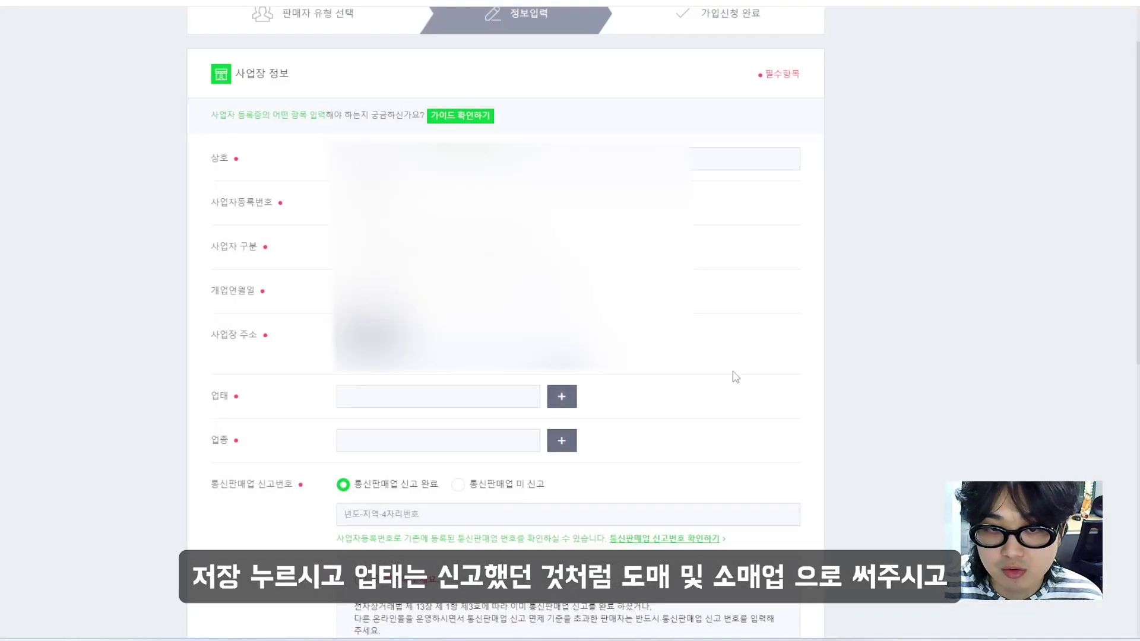
scroll(732, 377, down, 2)
Set 업태 to 도매 및 소매업, 업종 to 해외직구대행업, and mark 통신판매업 미 신고
key(Tab)
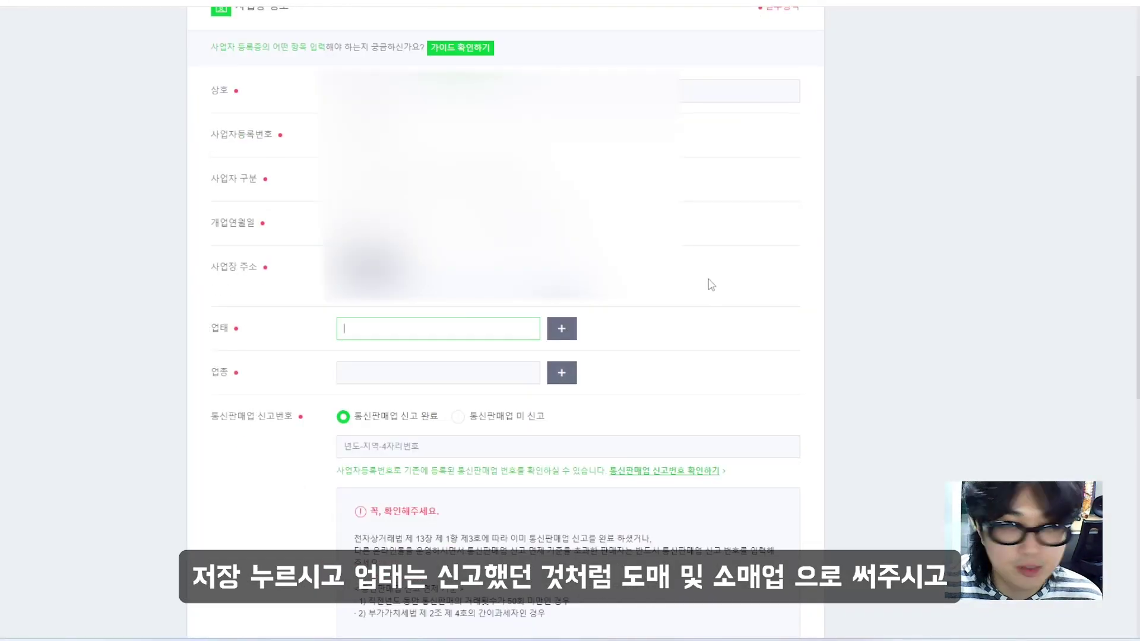
text(도매 및 소매업)
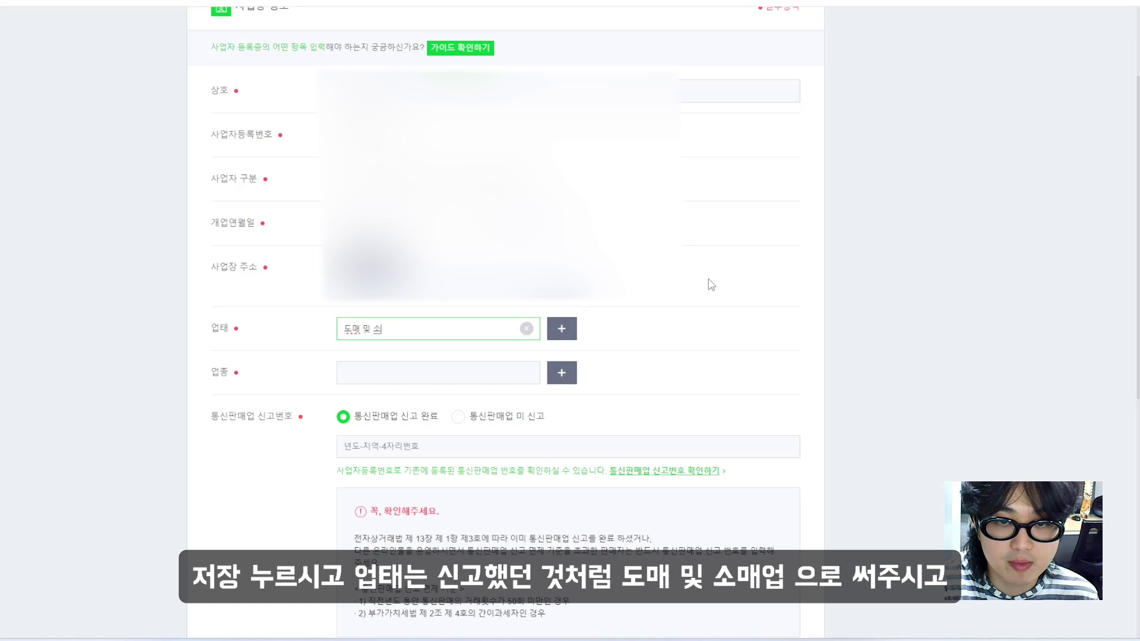
key(Tab)
key(Tab)
key(Tab)
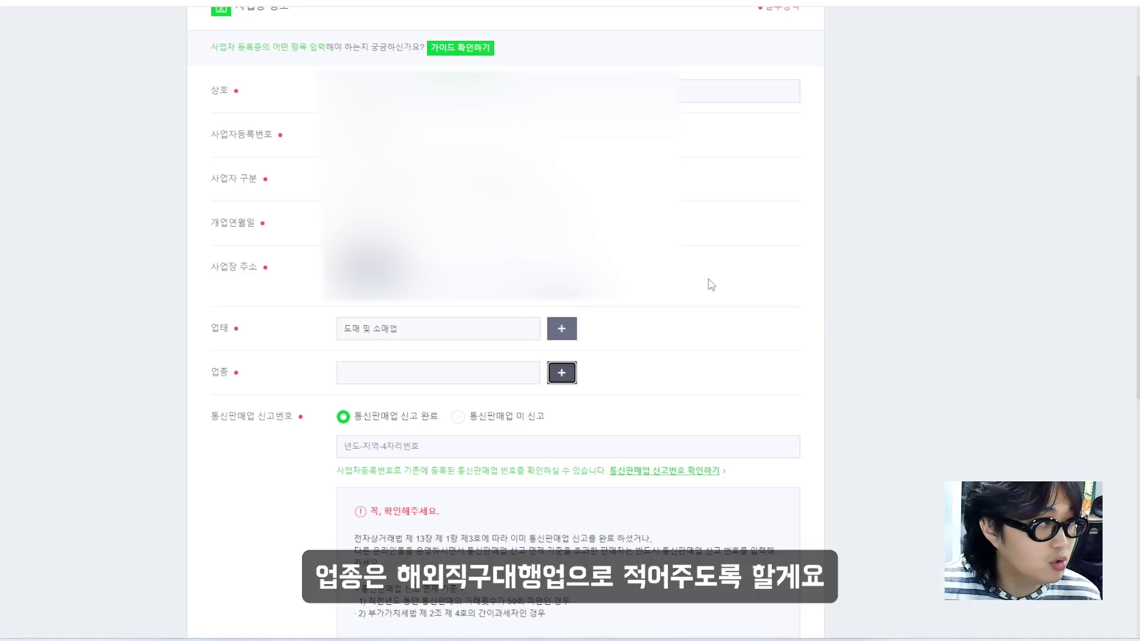
click(506, 368)
text(해외직구대행업)
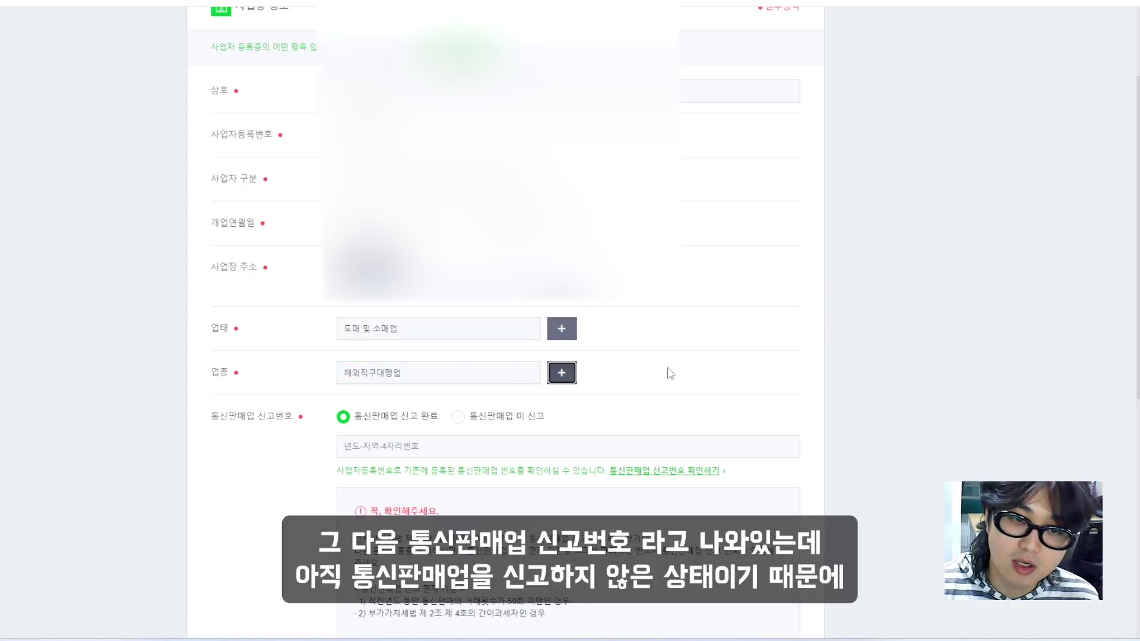
key(Tab)
scroll(686, 343, down, 3)
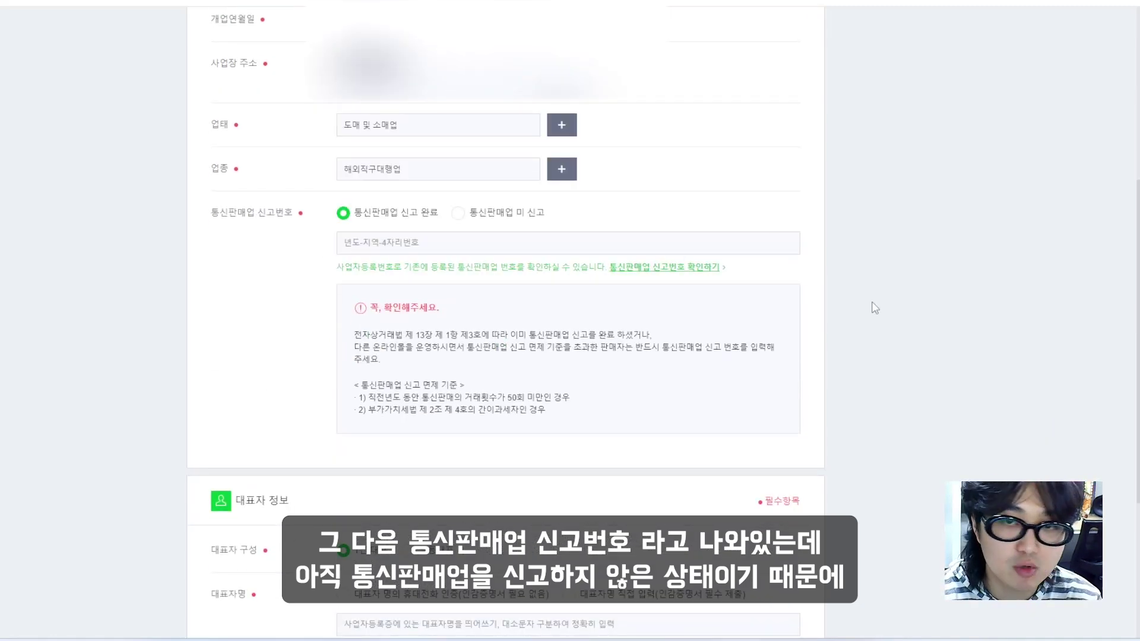
click(460, 216)
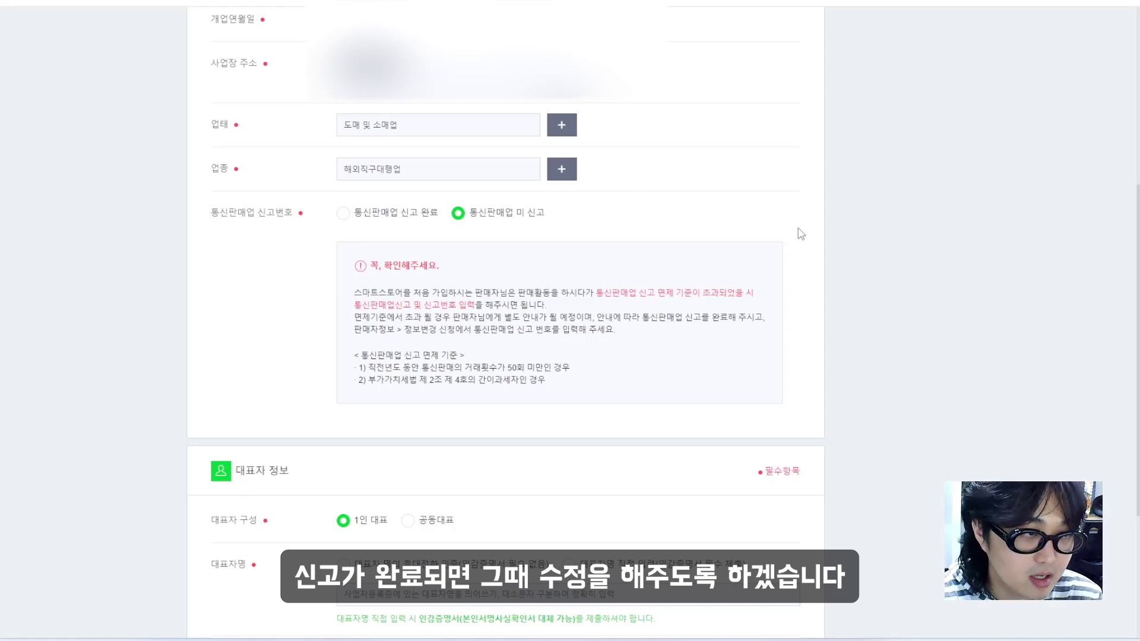
scroll(309, 359, down, 4)
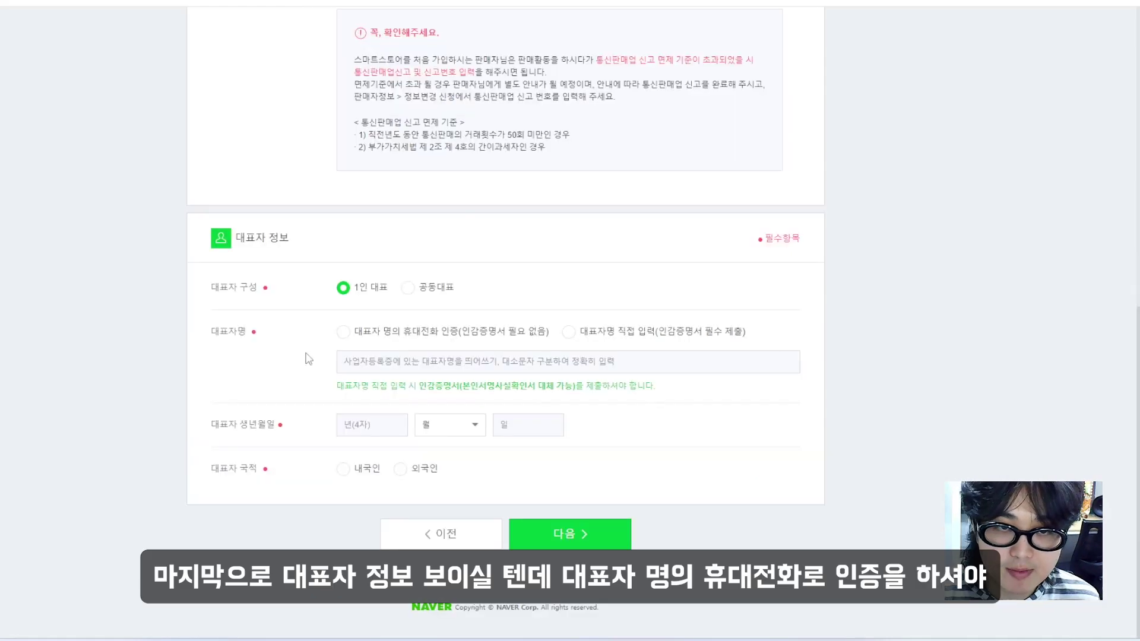
Verify the representative by mobile phone identity check and continue to store information
click(342, 336)
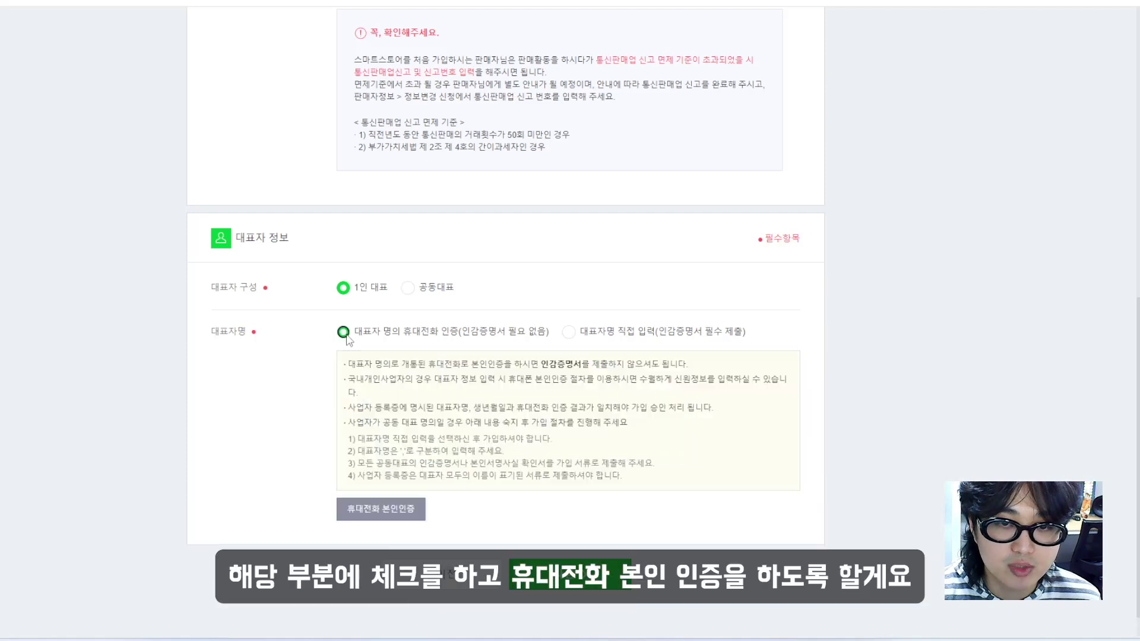
click(364, 508)
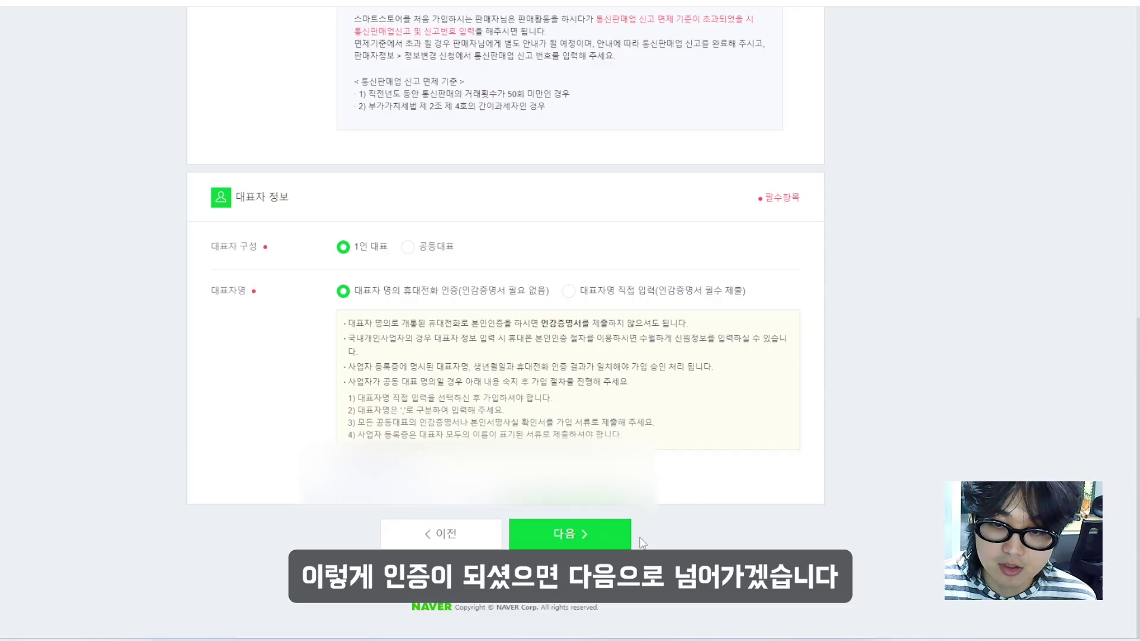
click(599, 524)
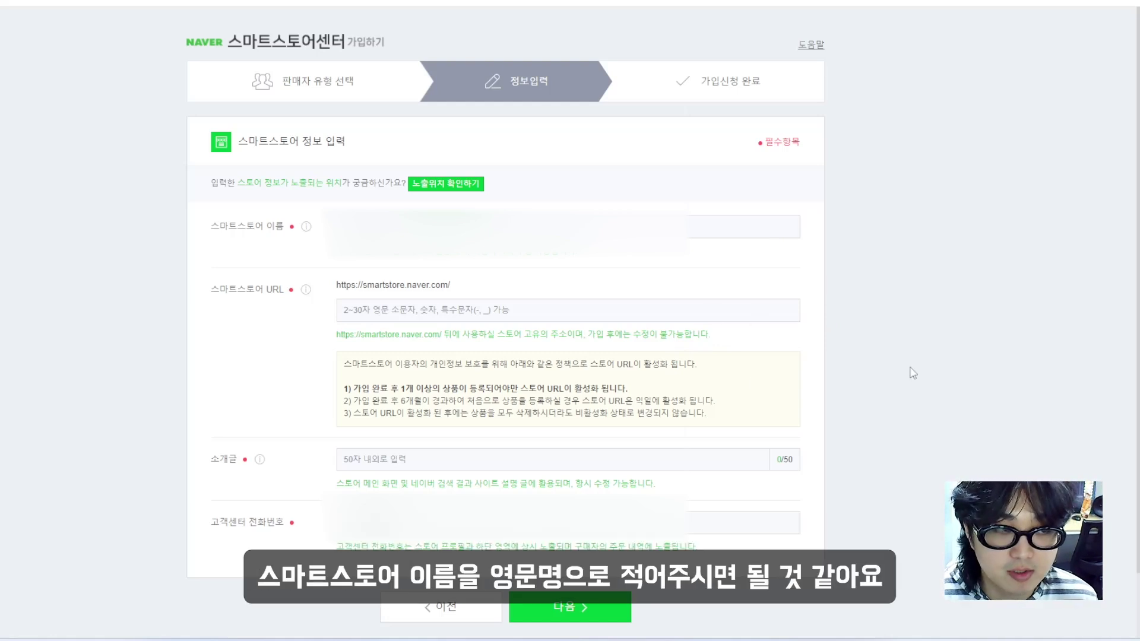
Enter the store URL, introduction and customer-center number, then continue to product information
click(489, 305)
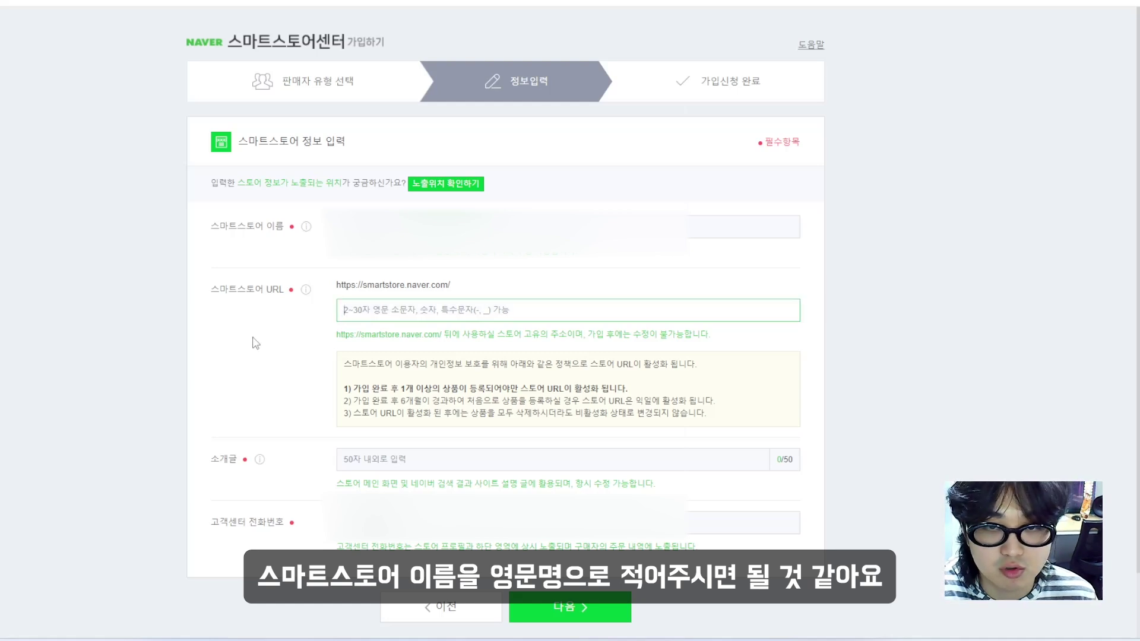
key(Tab)
scroll(256, 343, down, 1)
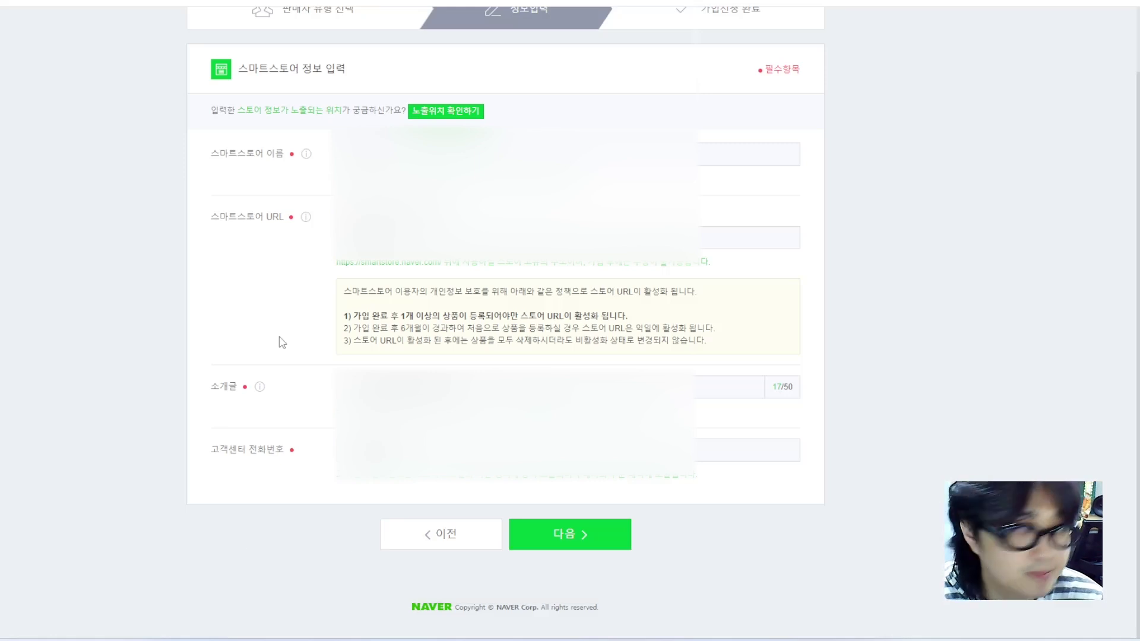
click(593, 534)
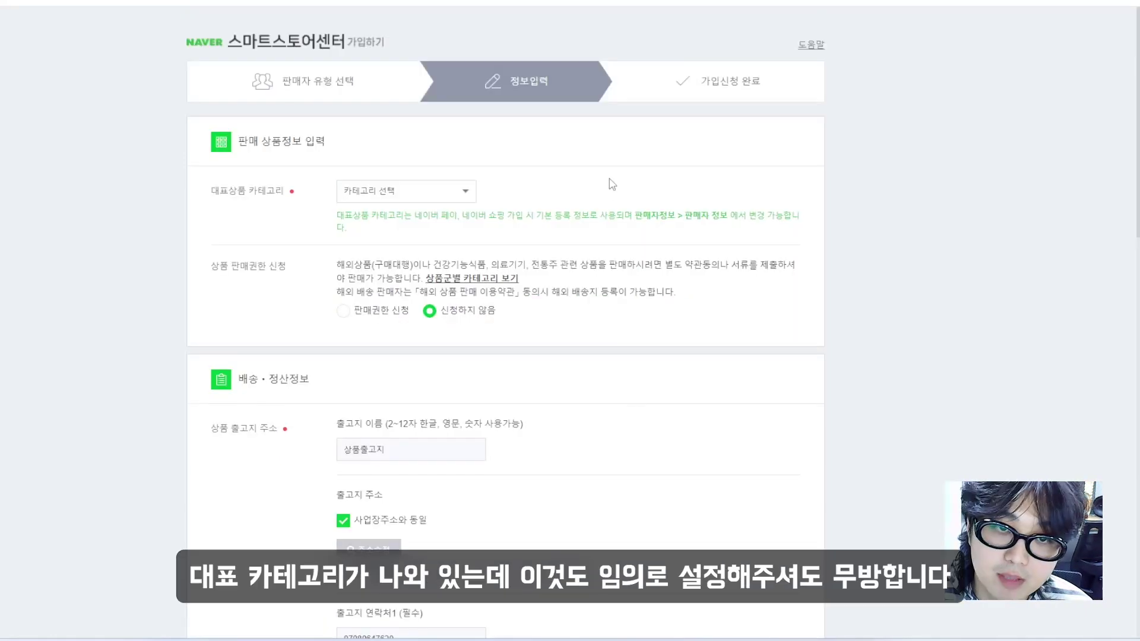
Choose 스포츠/레저 as main category and apply for 해외상품판매 sales permission
click(366, 195)
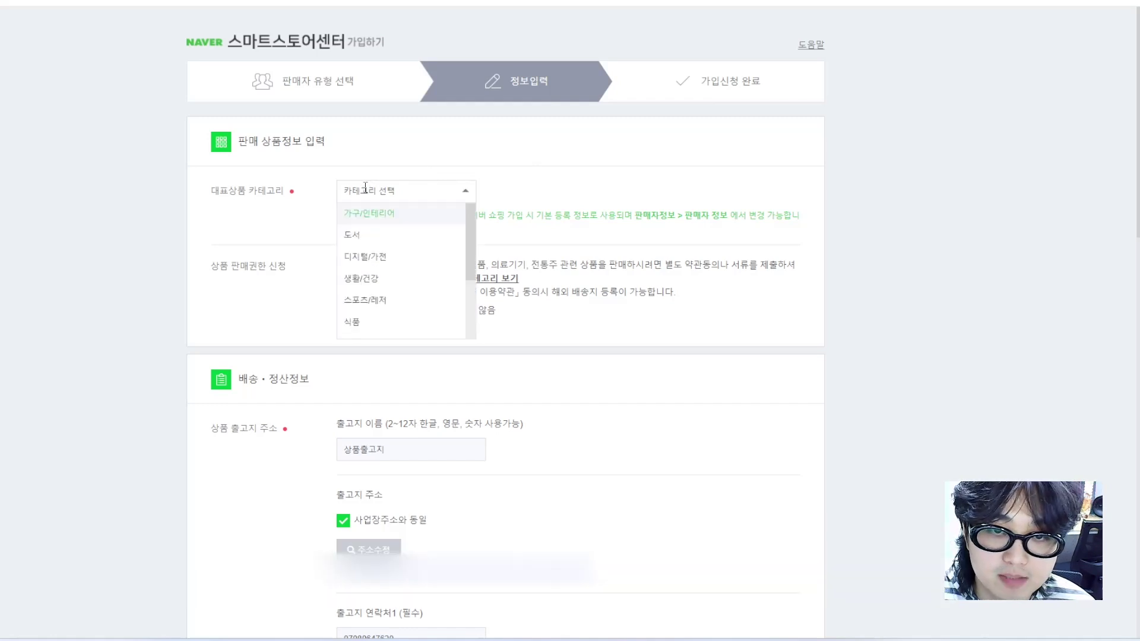
click(368, 283)
scroll(283, 255, down, 1)
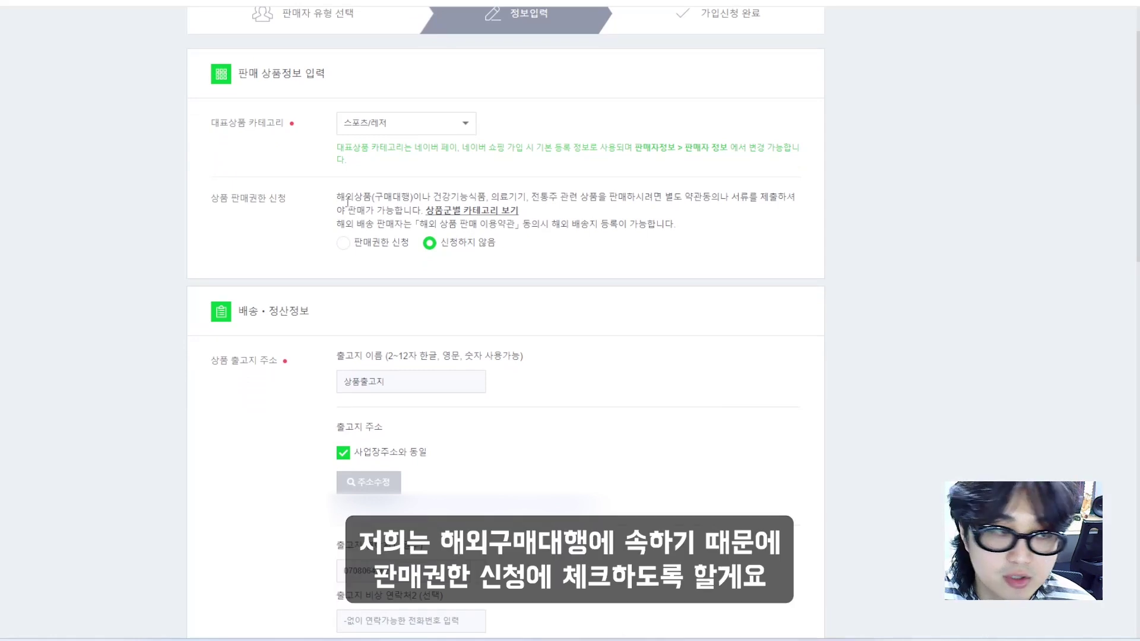
click(343, 243)
scroll(344, 261, down, 1)
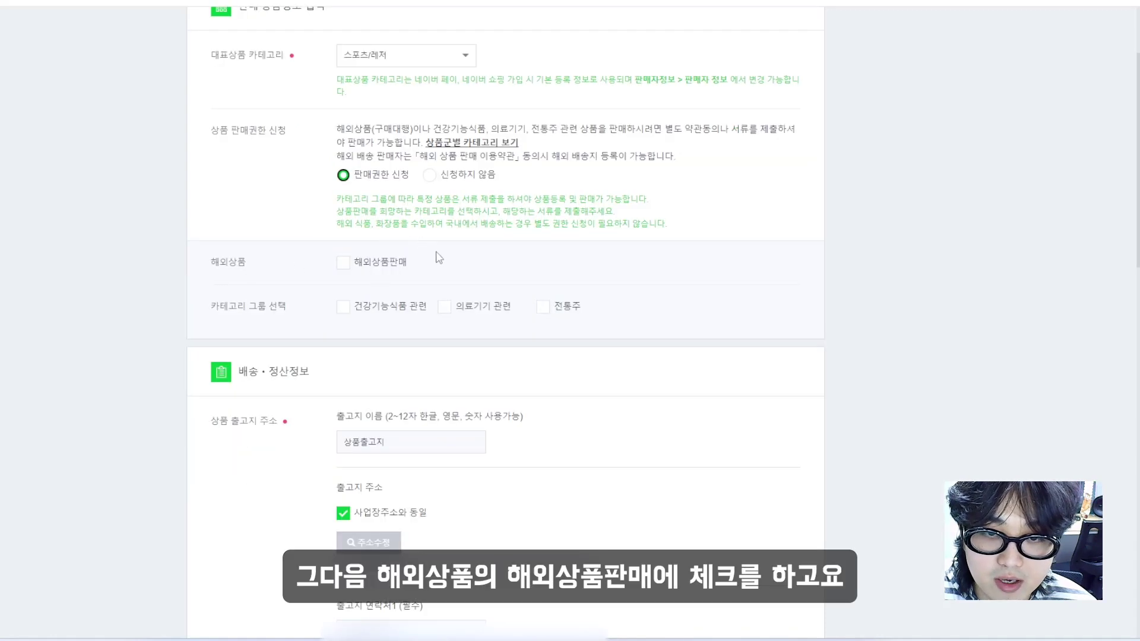
click(344, 262)
scroll(304, 316, down, 1)
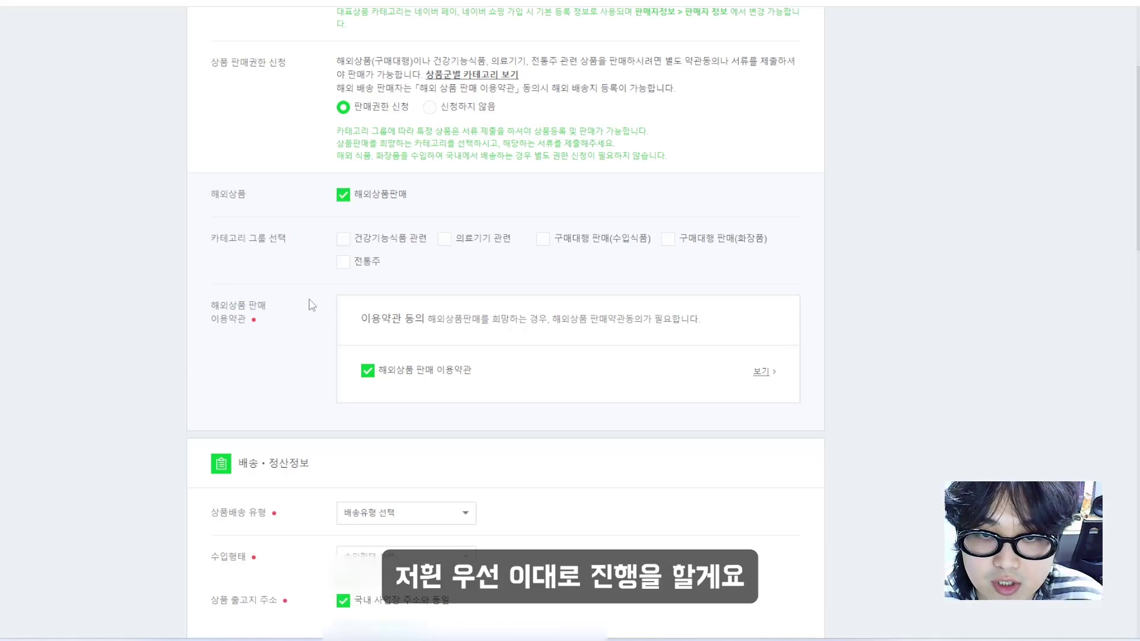
scroll(155, 299, down, 1)
scroll(155, 299, down, 5)
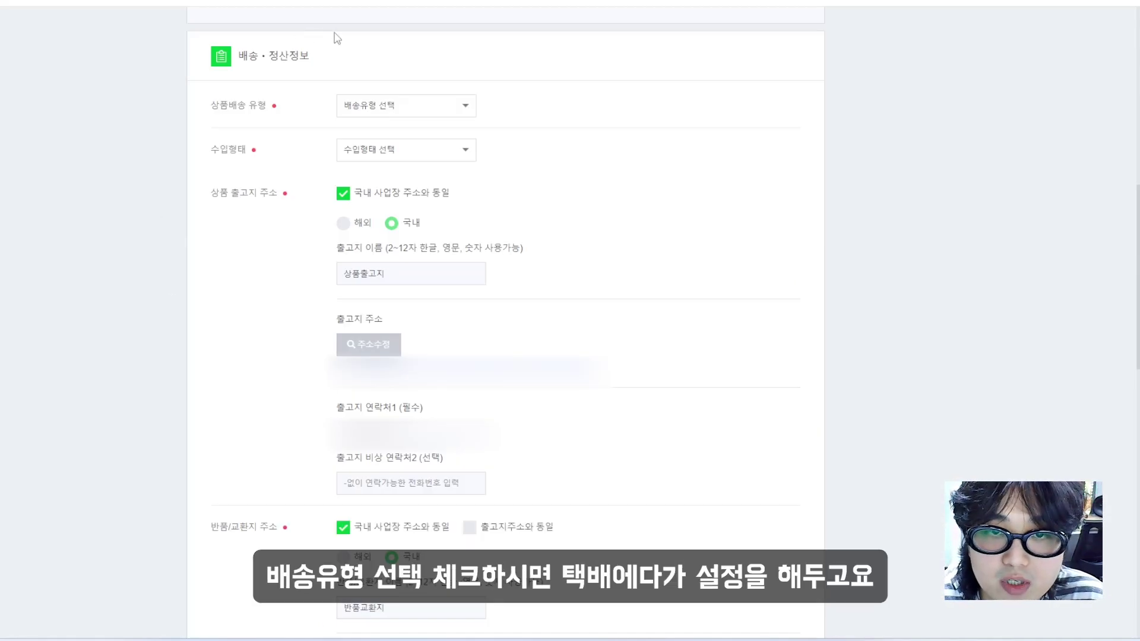
Set the delivery type to 택배 and the import type to 정식
click(392, 108)
click(388, 126)
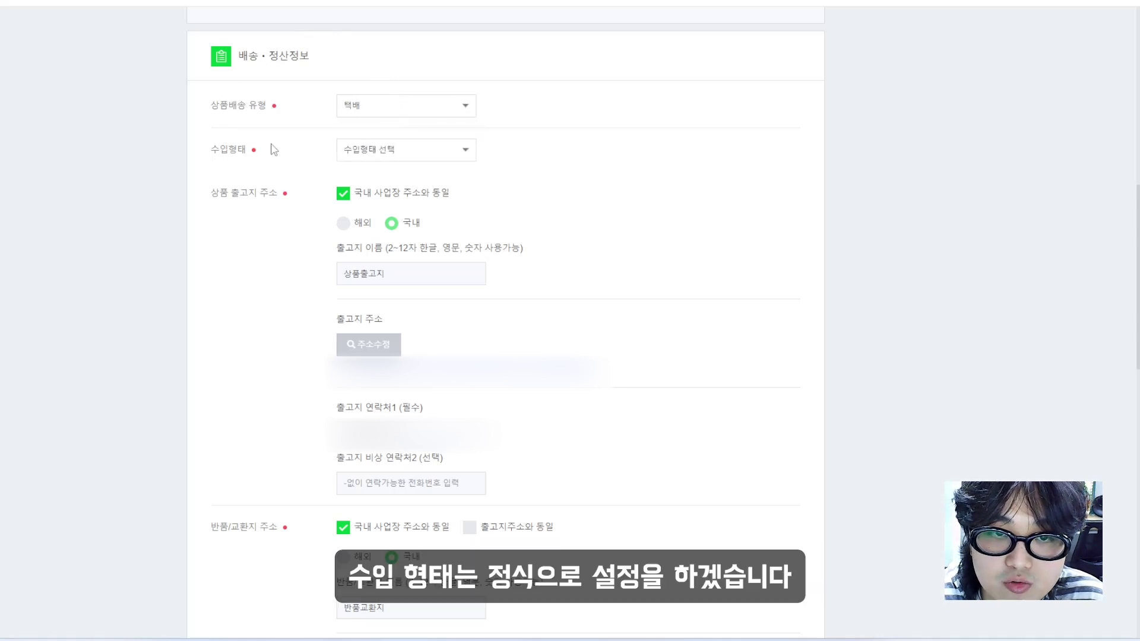
click(346, 158)
click(352, 173)
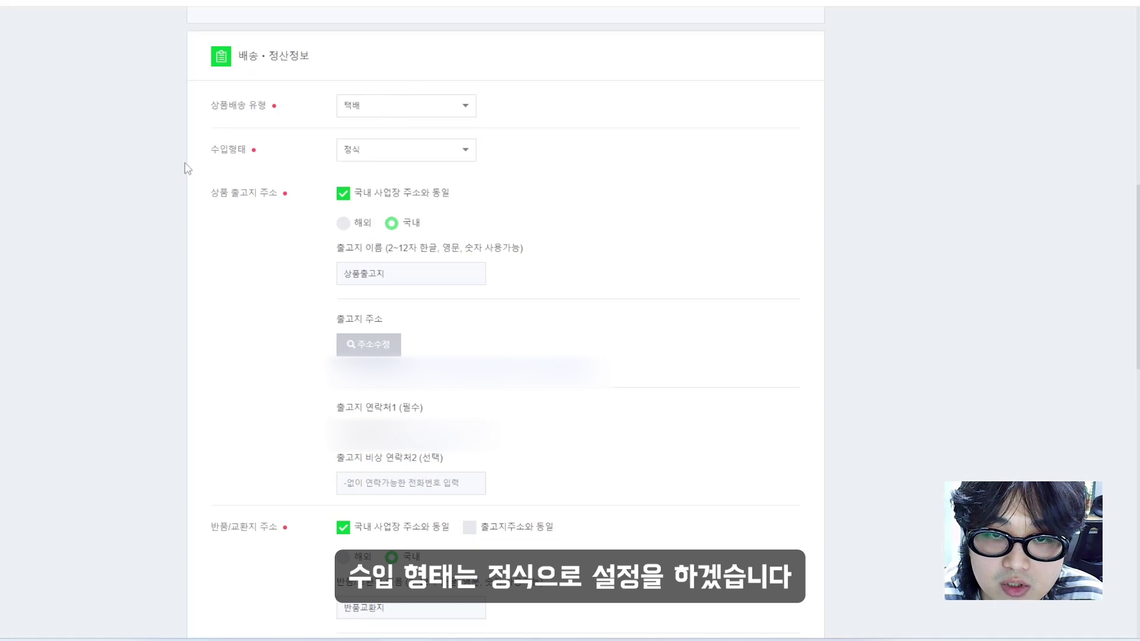
scroll(187, 169, down, 1)
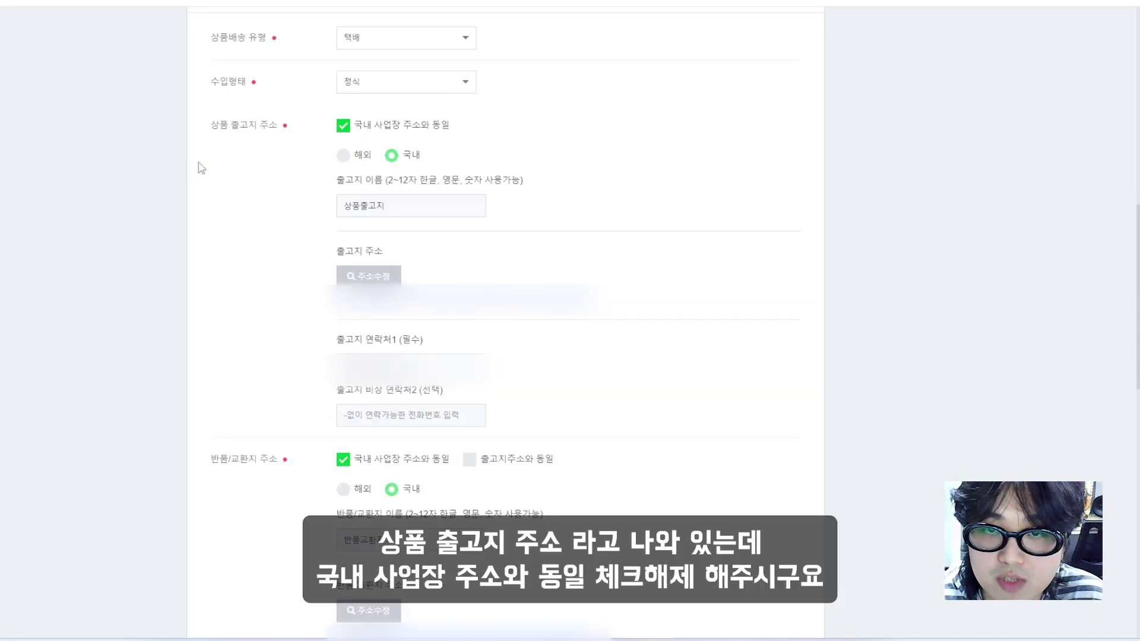
Switch the shipping origin to an overseas address named 상품출고지
click(347, 127)
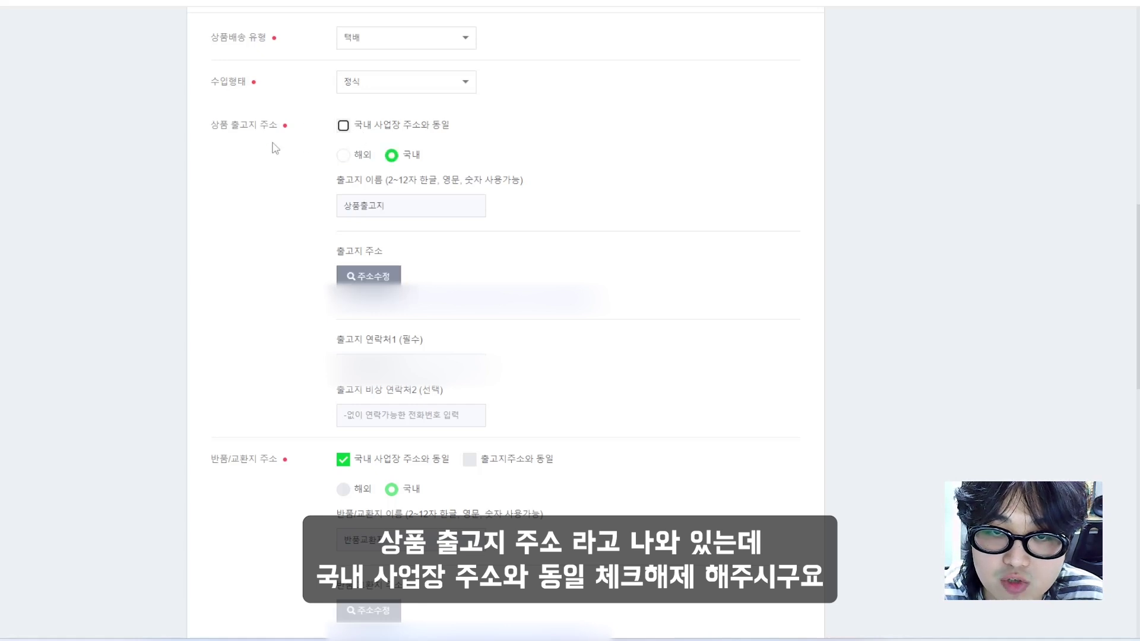
click(344, 156)
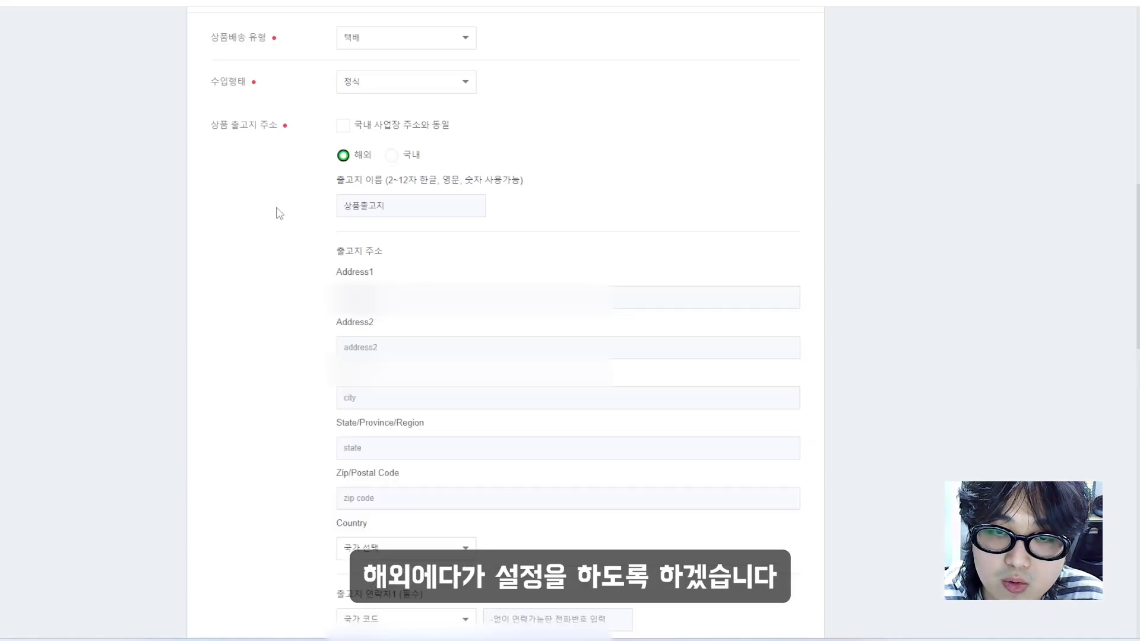
scroll(291, 199, down, 1)
click(414, 143)
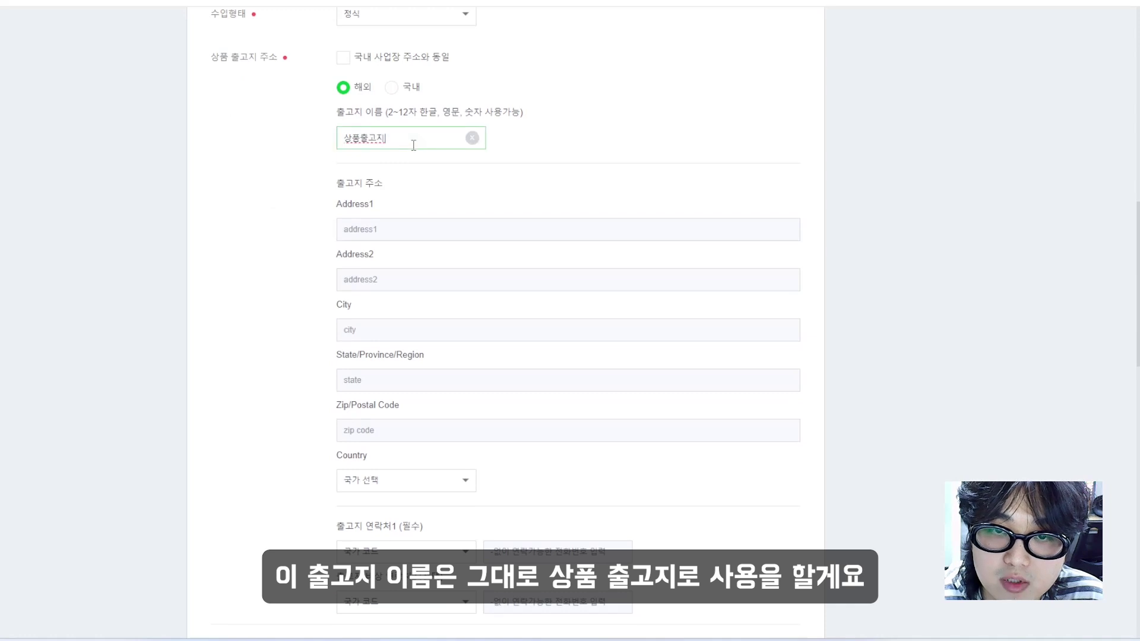
click(267, 183)
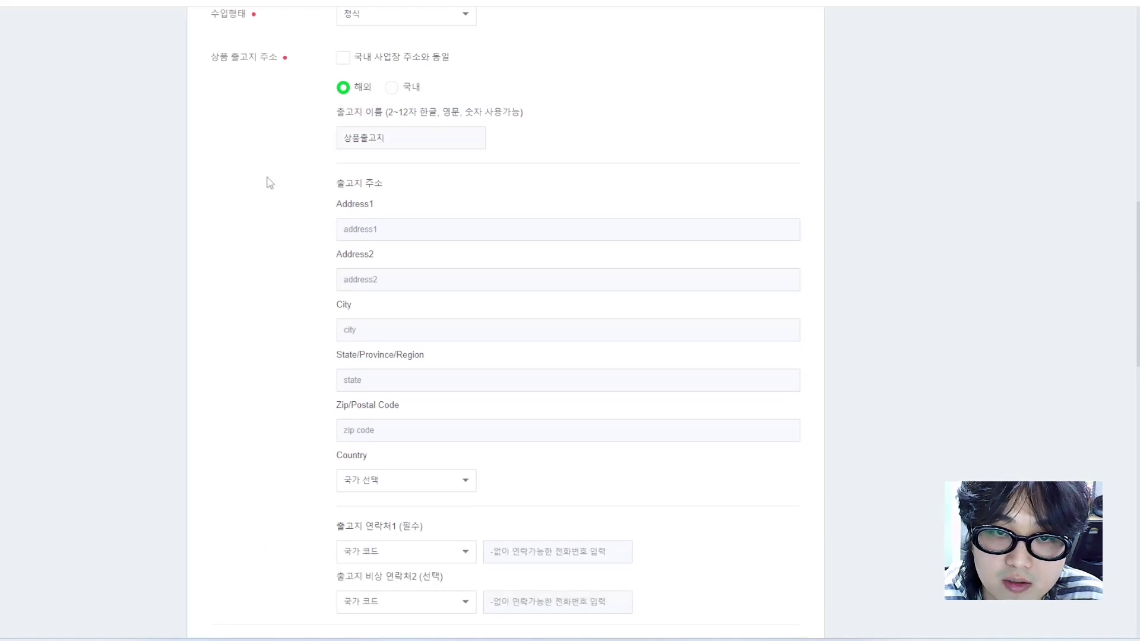
scroll(272, 183, down, 1)
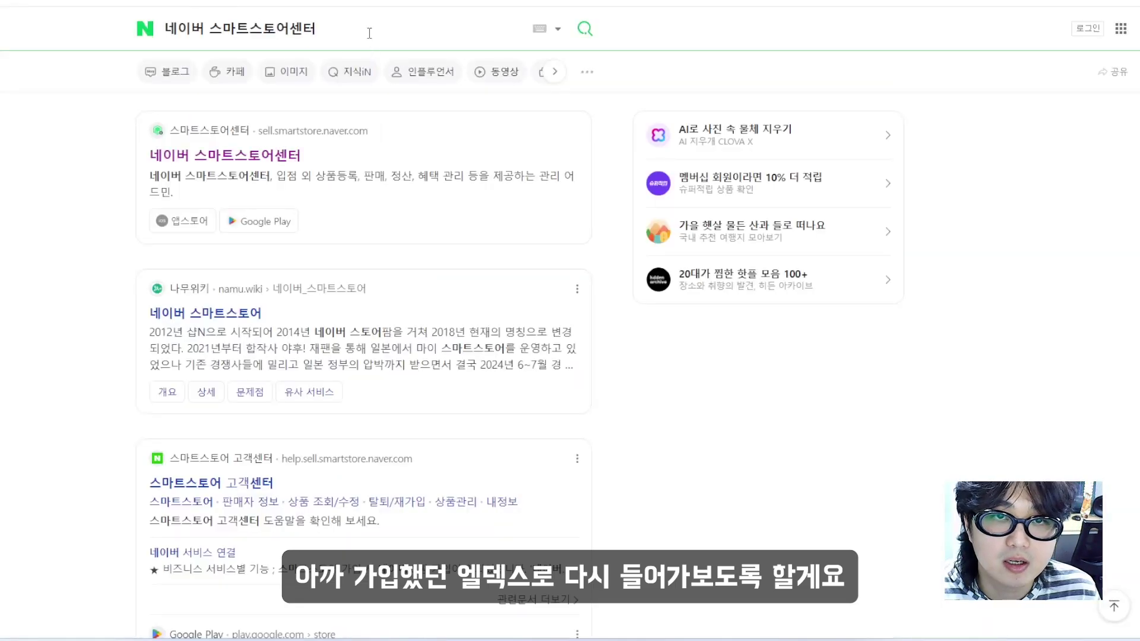
triple_click(240, 28)
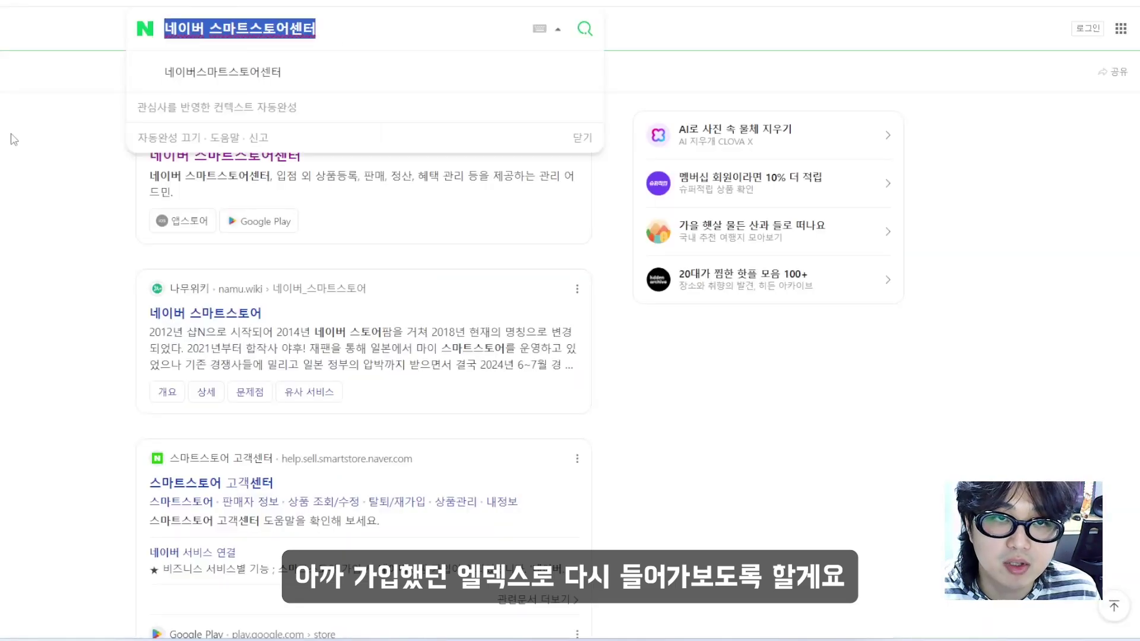
Search Naver for 엘덱스, log in to ELDEX, and display the Japan (JP) shipping centre address
text(dpf)
key(ctrl+a)
text(엘데)
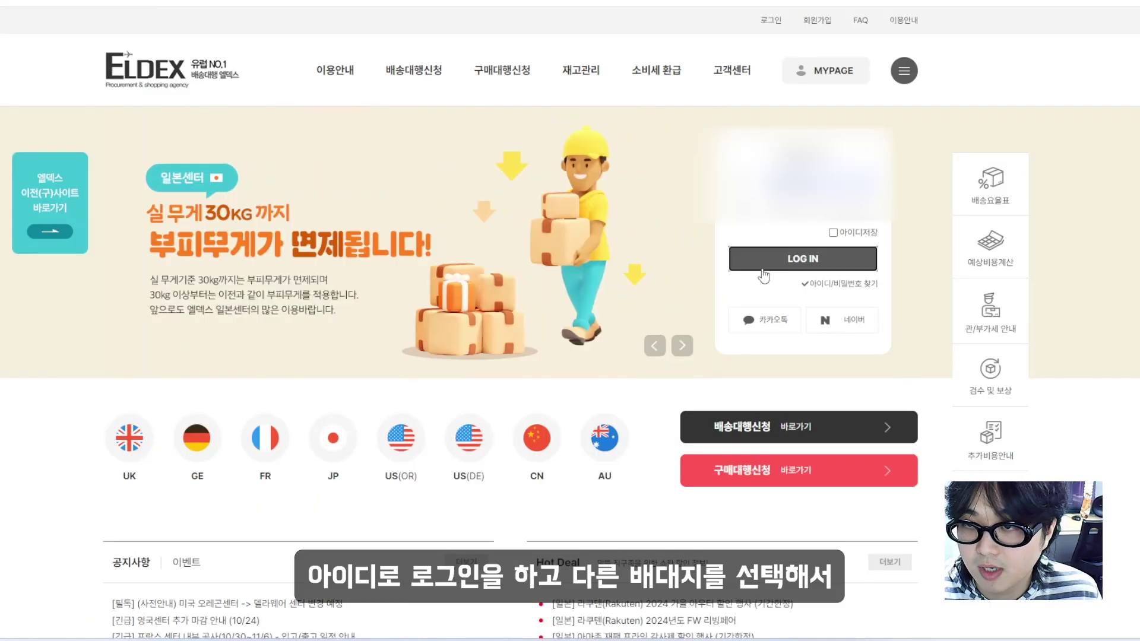
click(764, 275)
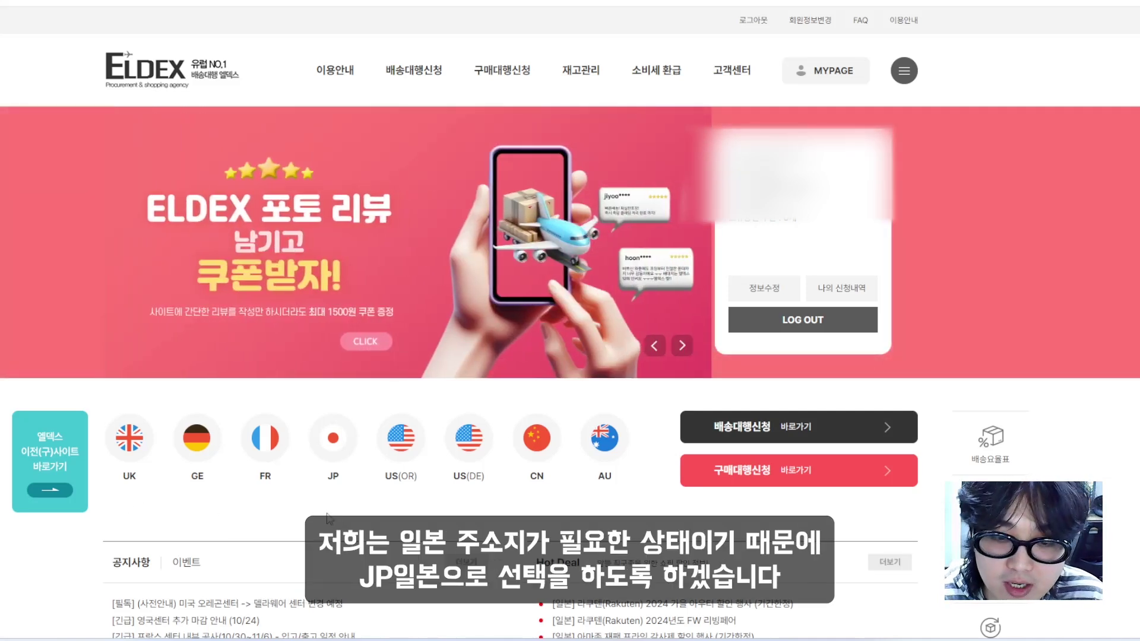
click(341, 452)
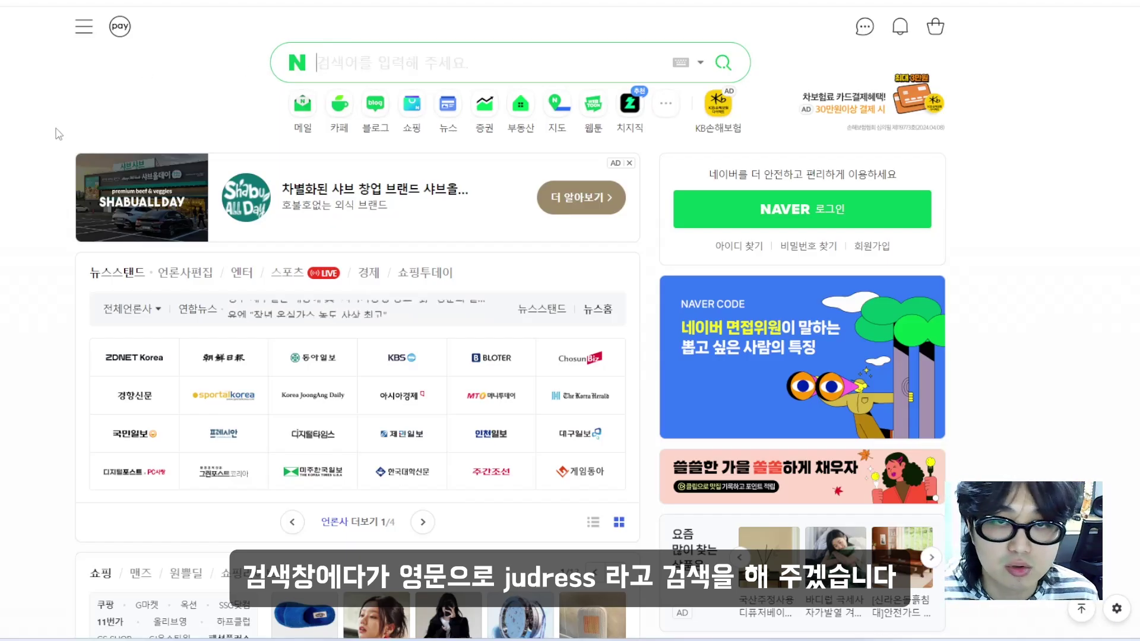
Reach JuDress through a Naver blog post, look up the postal code, and convert the address to English
text(judress)
key(Return)
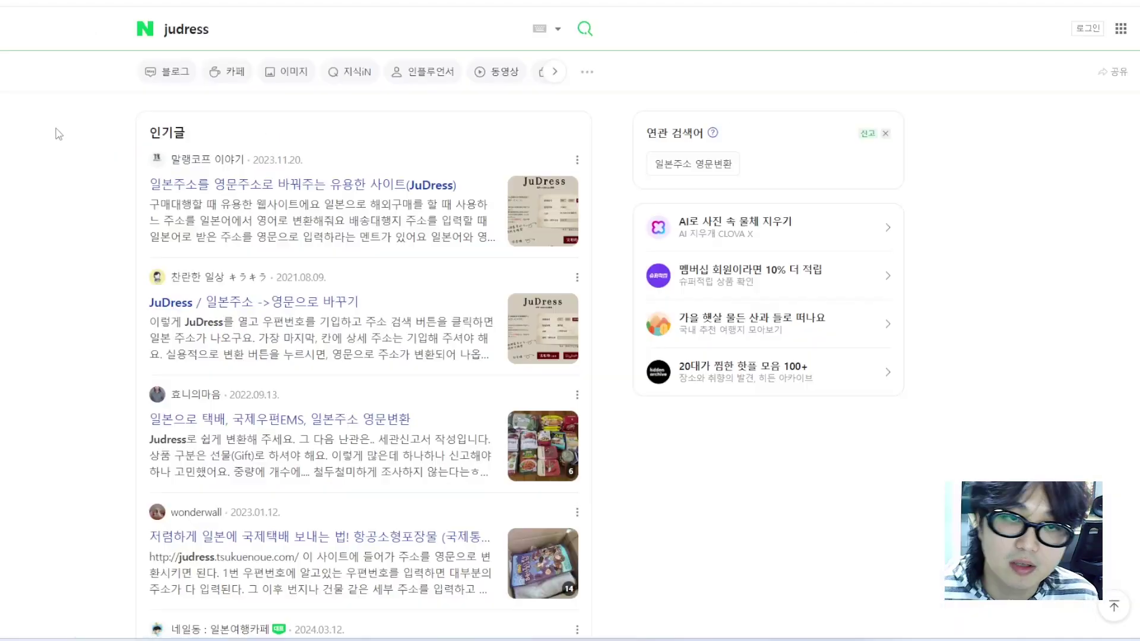
scroll(135, 148, down, 4)
scroll(136, 147, up, 3)
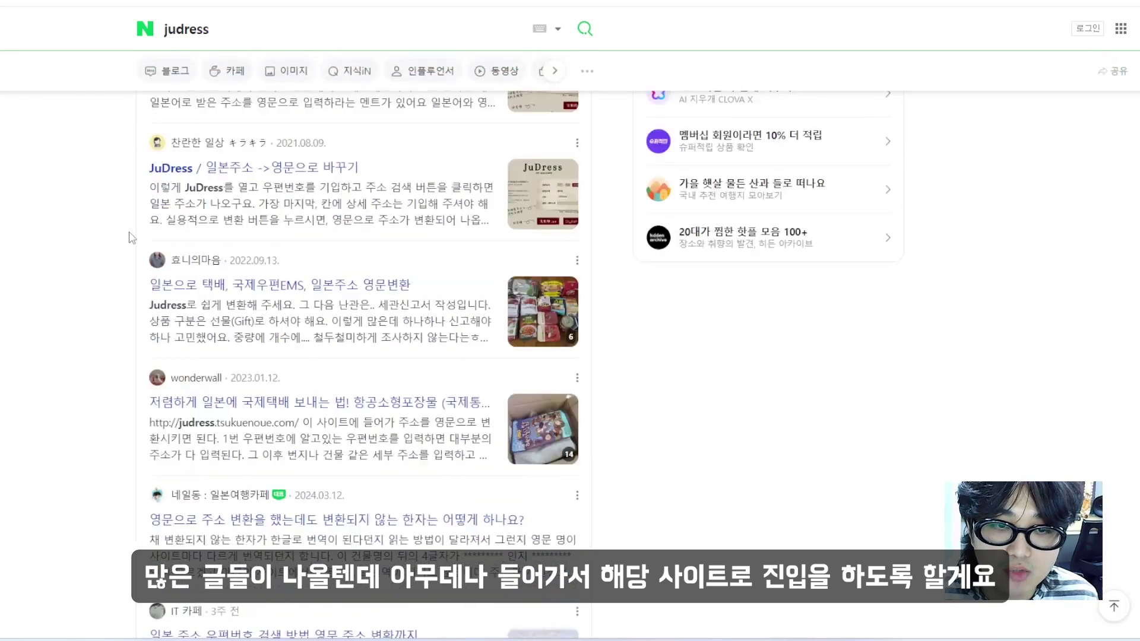
click(252, 308)
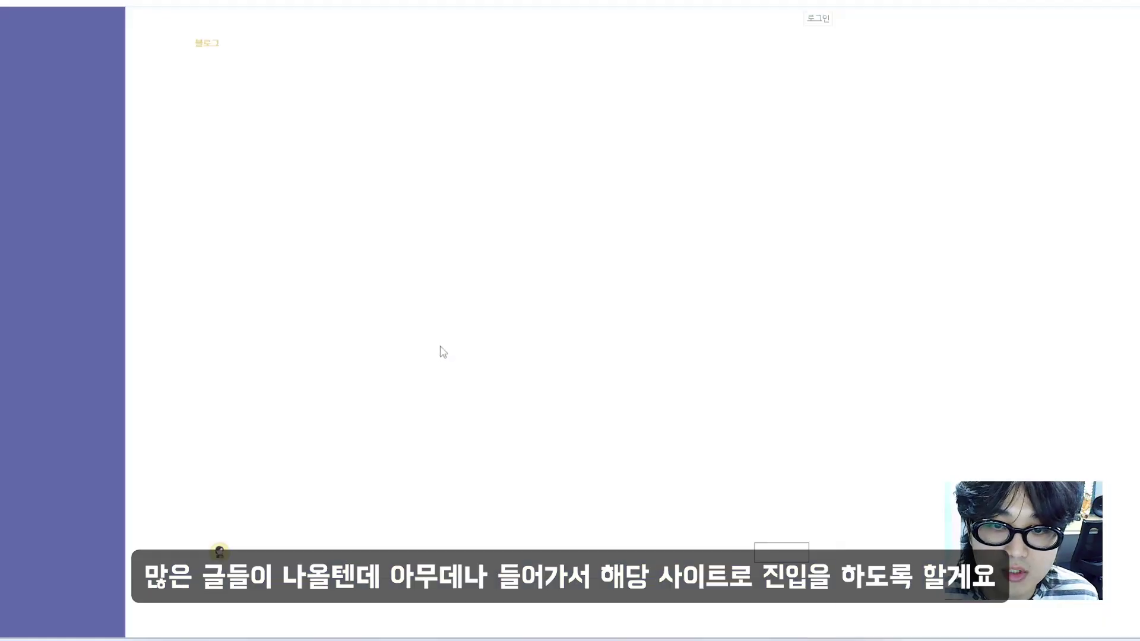
click(439, 350)
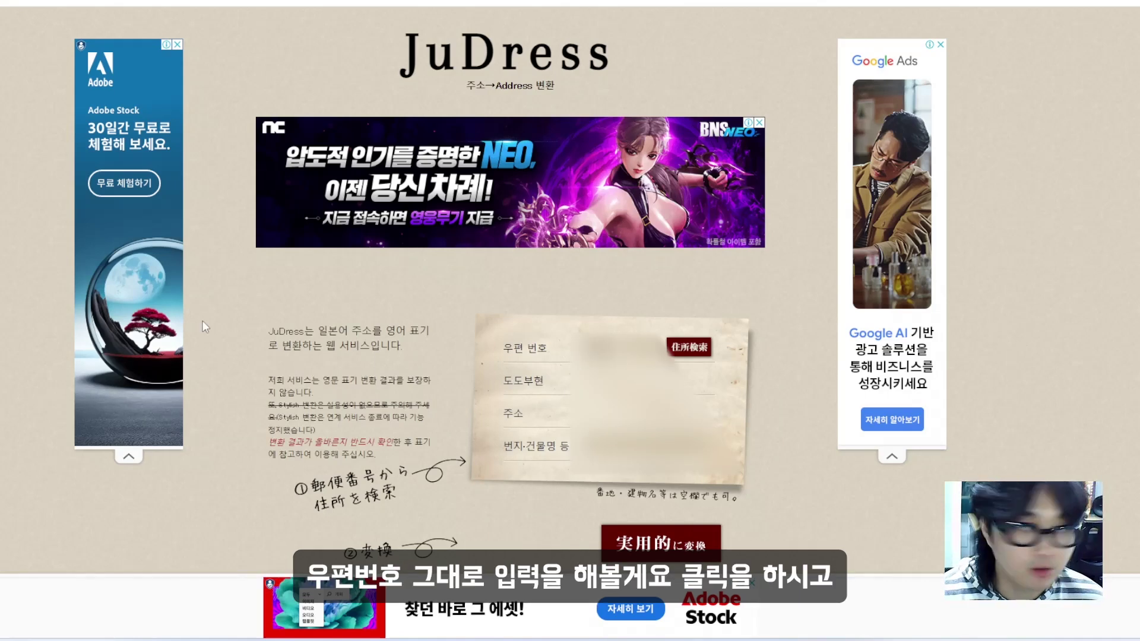
click(687, 352)
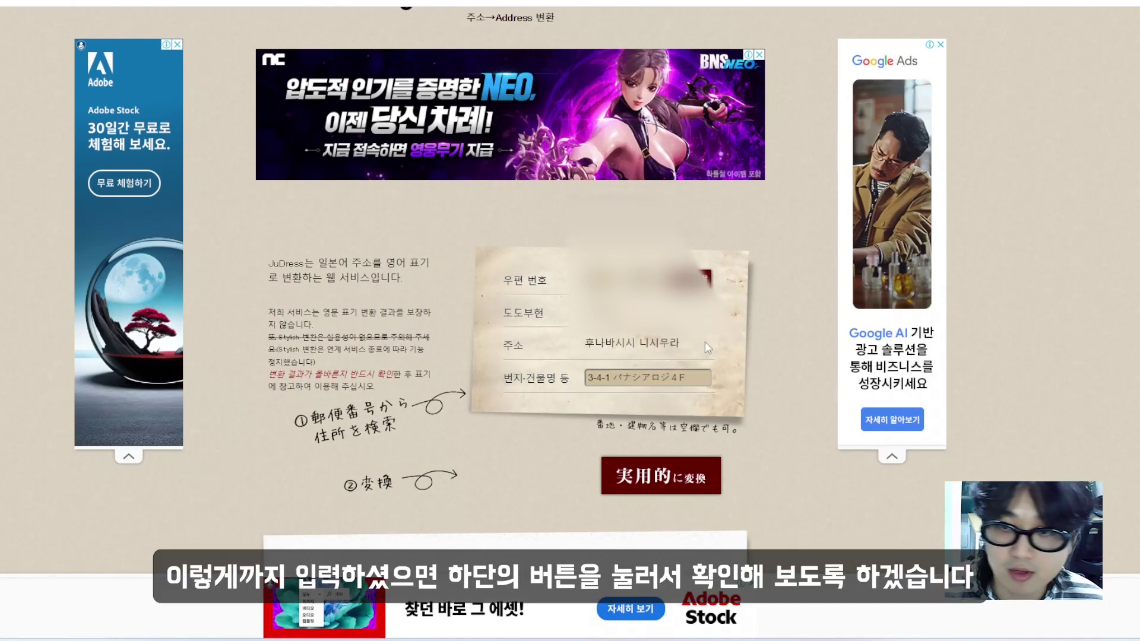
scroll(705, 341, down, 1)
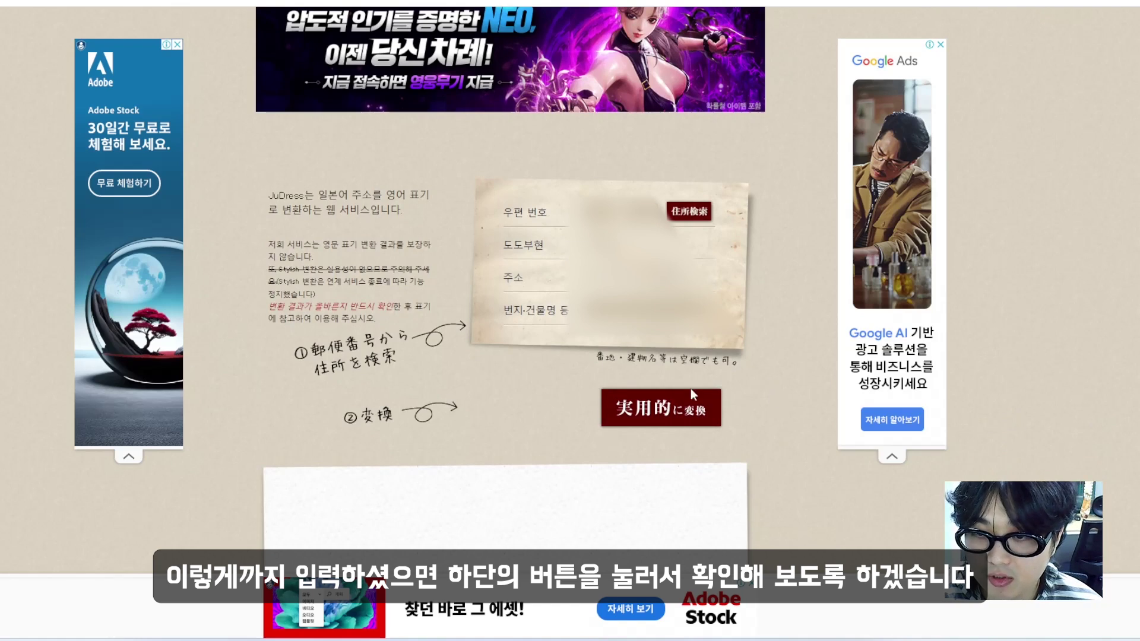
click(635, 408)
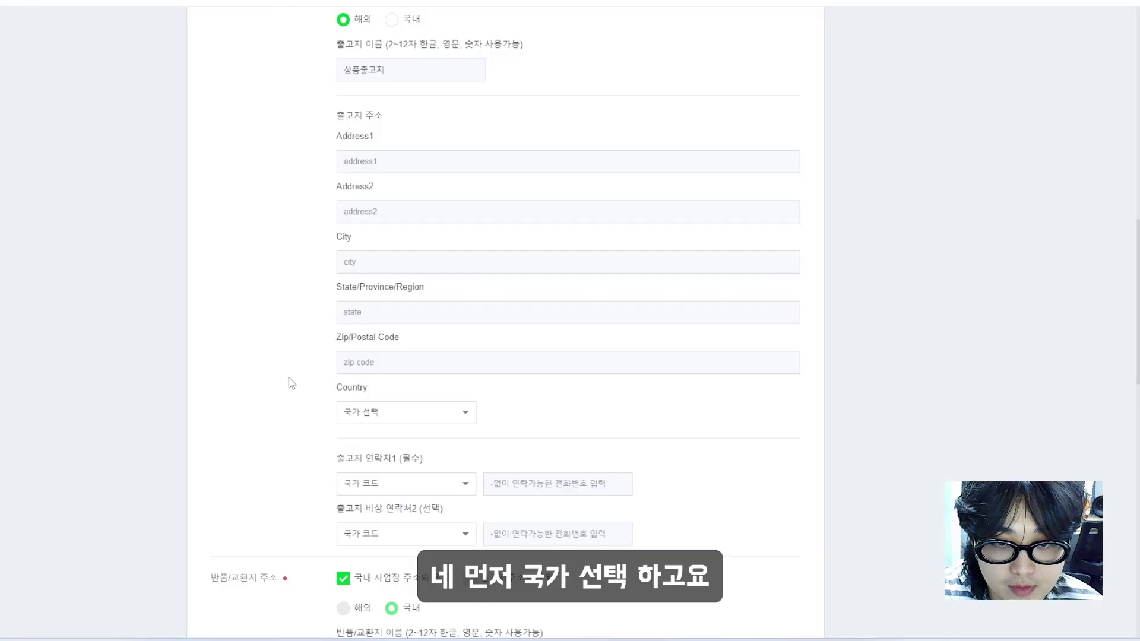
Set origin country 일본 (JP), enter the +81 contact number, and unlink returns from the business address
click(363, 416)
scroll(382, 505, down, 10)
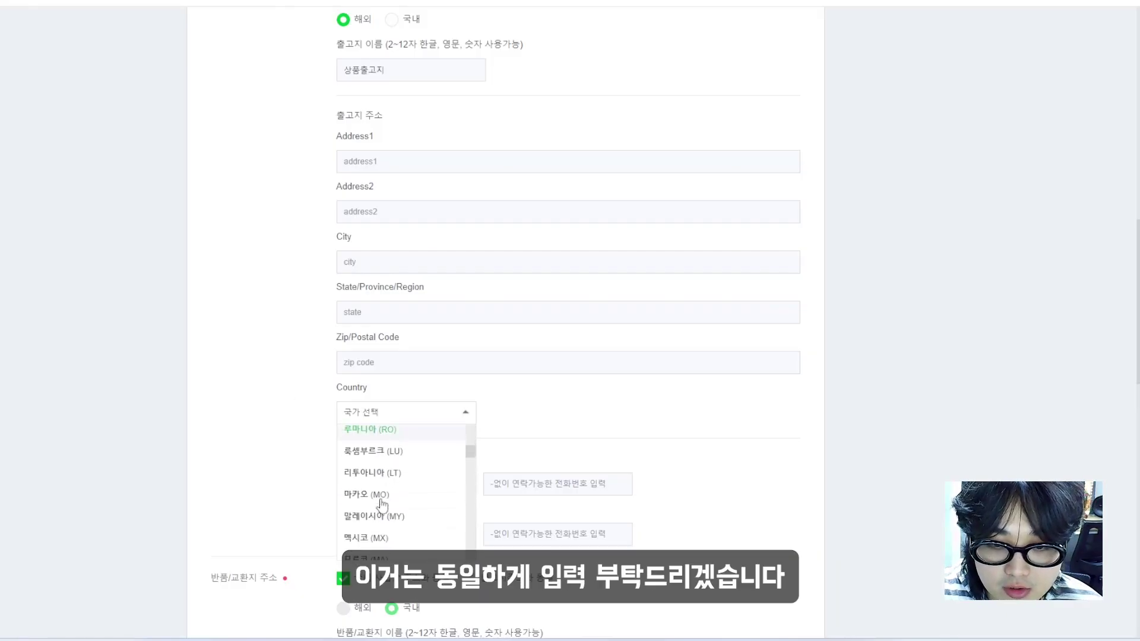
scroll(382, 505, down, 5)
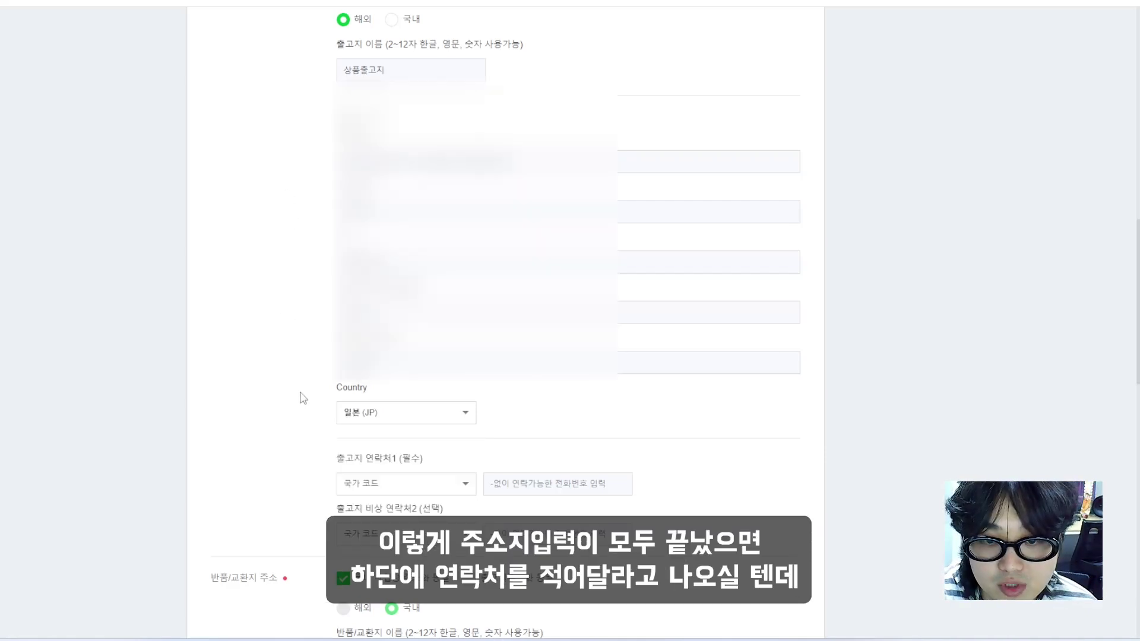
scroll(302, 389, down, 1)
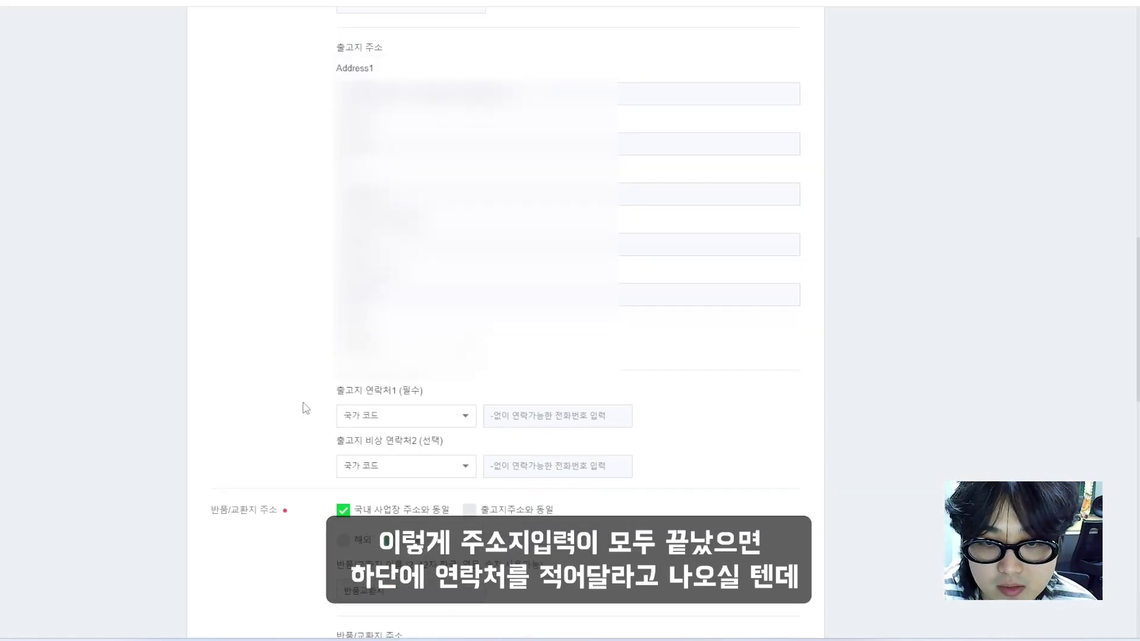
click(623, 417)
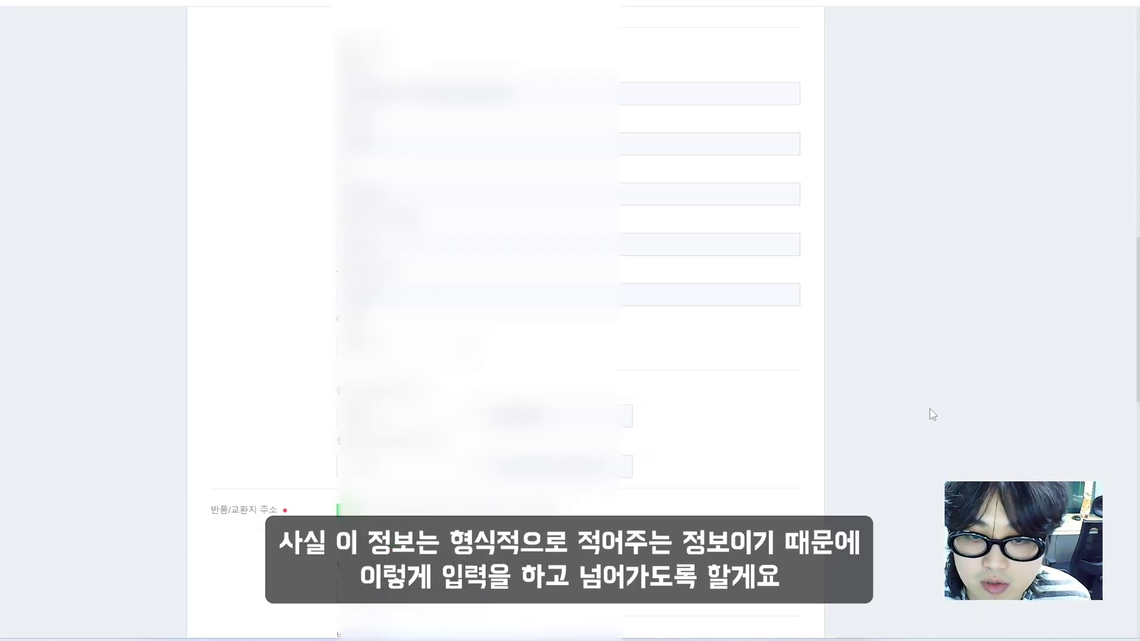
scroll(926, 409, down, 6)
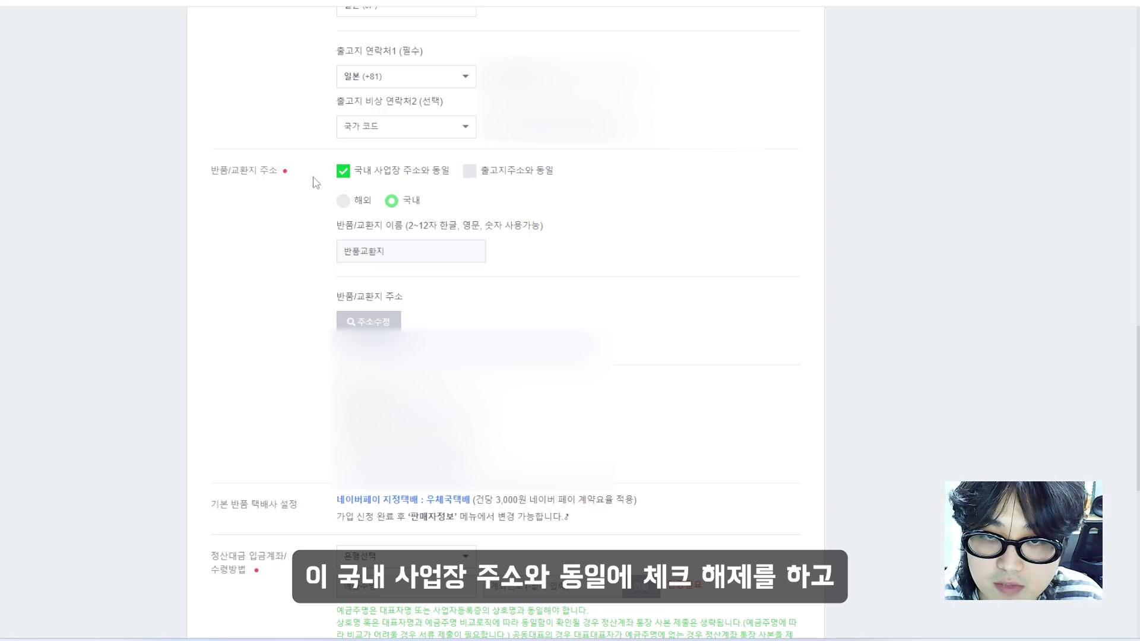
click(343, 172)
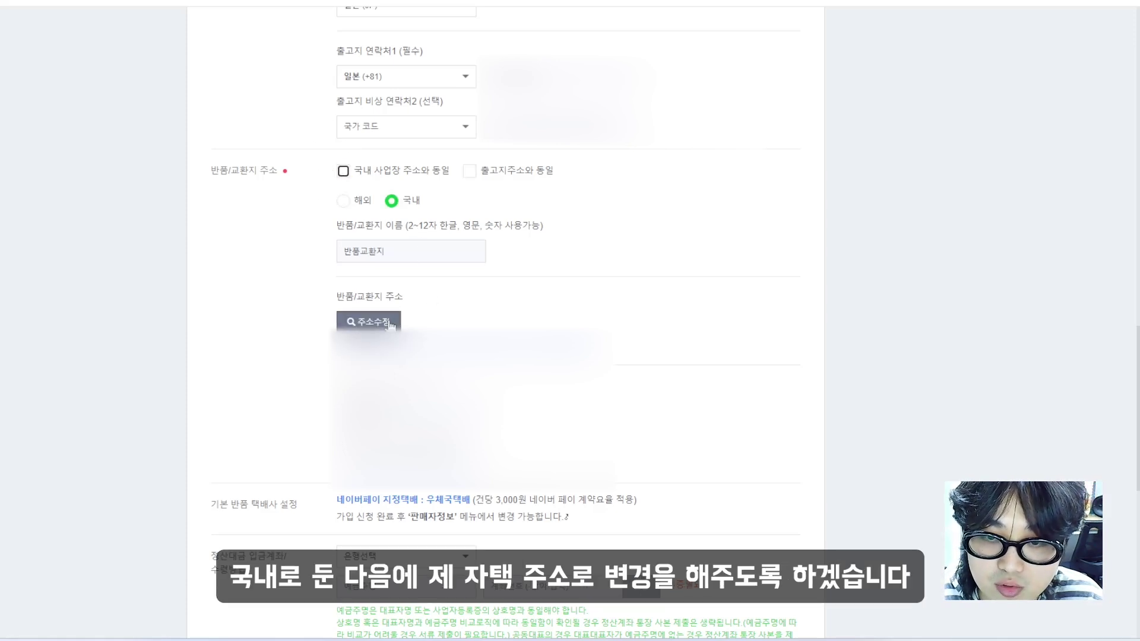
Scroll through the 반품교환지 return/exchange address details toward the 정산대금 입금계좌 section
scroll(475, 351, down, 3)
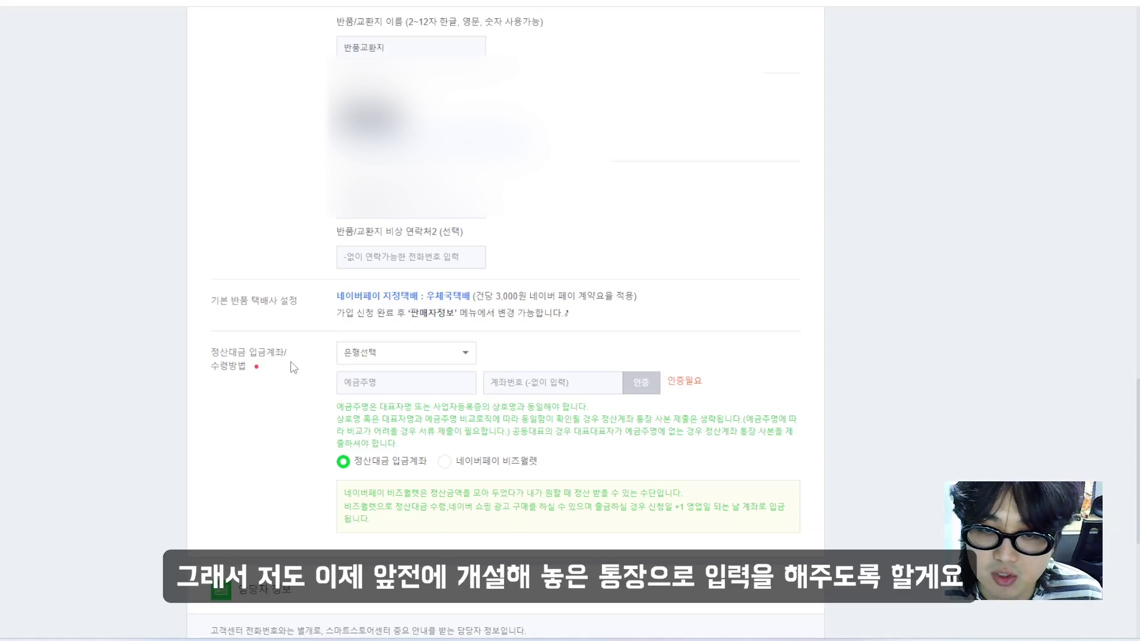
Choose the settlement bank, verify the payout account as 정산대금 입금계좌, and continue to 서류 첨부
click(347, 354)
scroll(391, 426, down, 2)
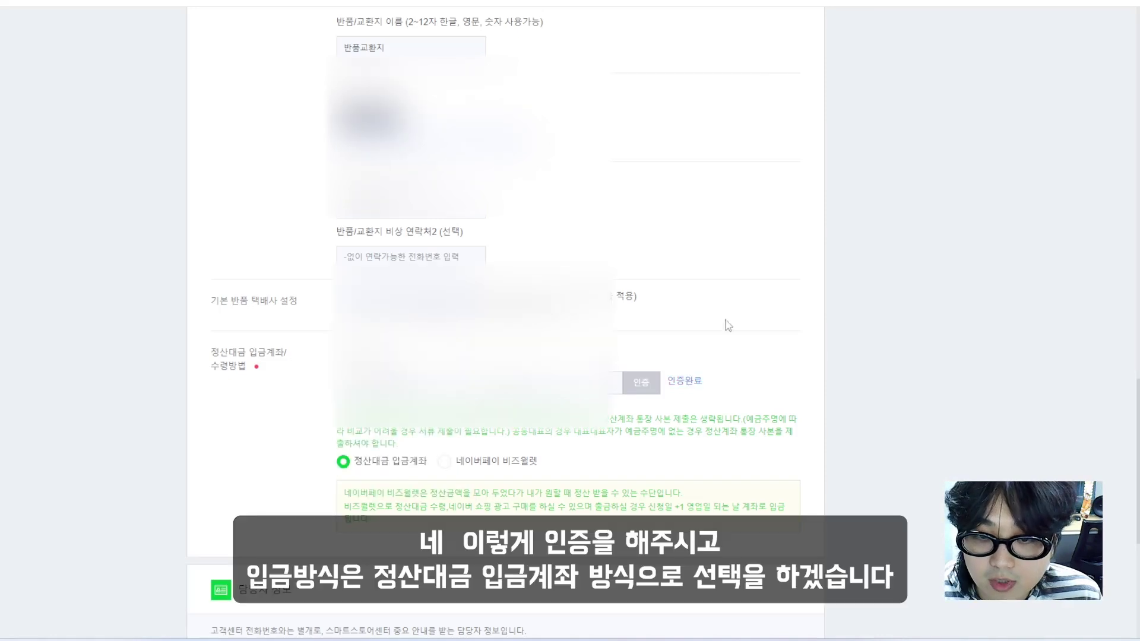
scroll(734, 333, down, 1)
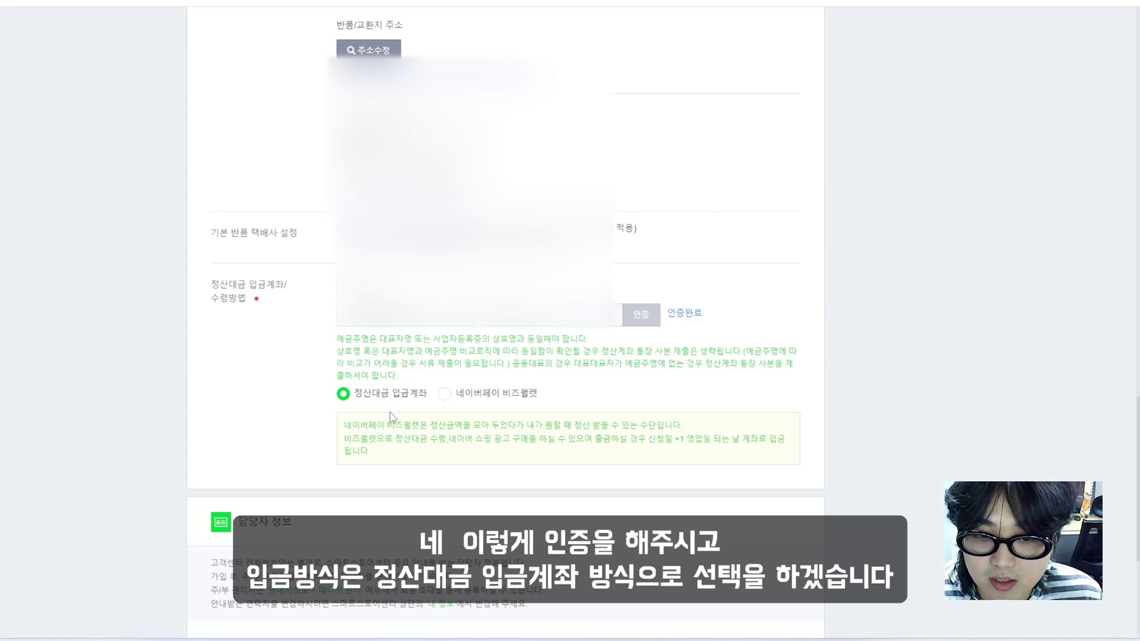
scroll(390, 416, down, 4)
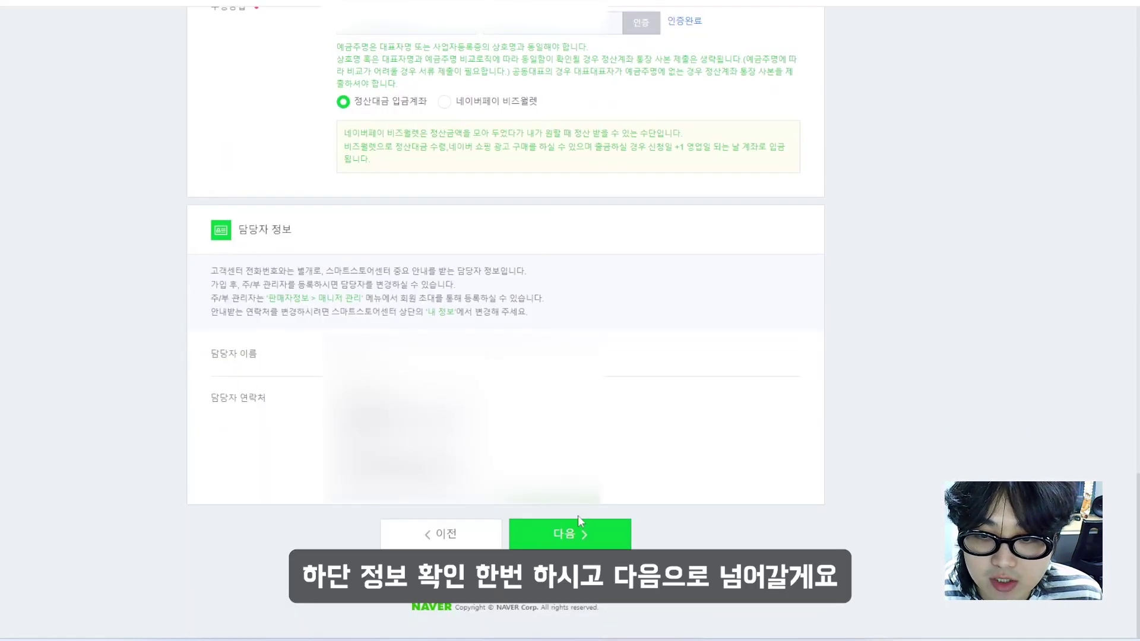
click(579, 534)
scroll(733, 236, down, 2)
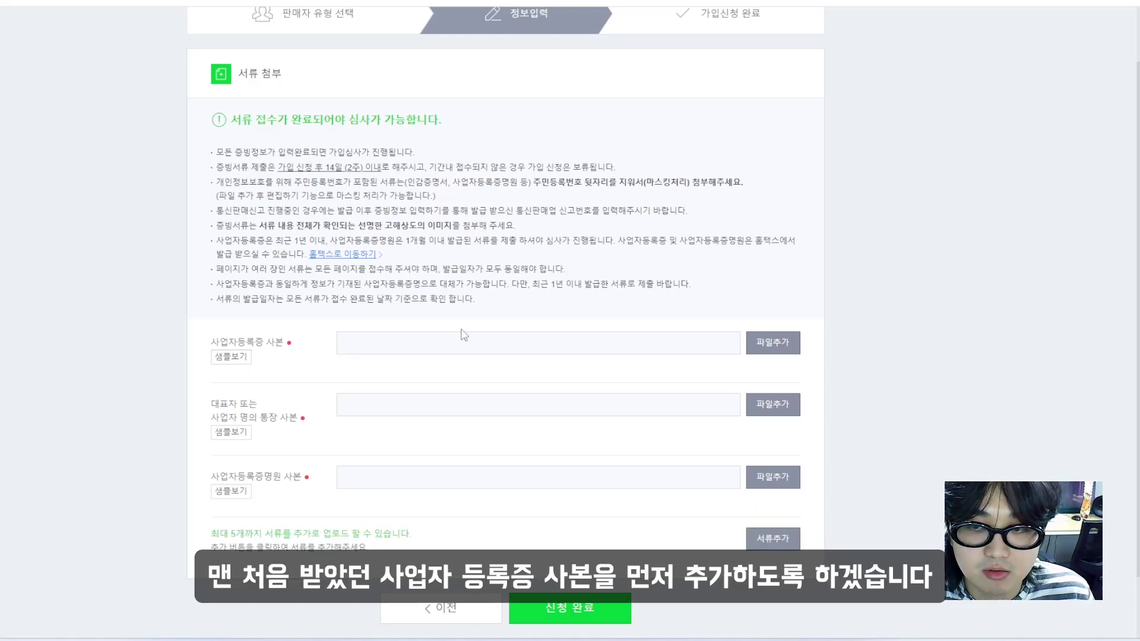
Attach the business registration copy and certificate files, then open the certificate image to check masking
click(783, 348)
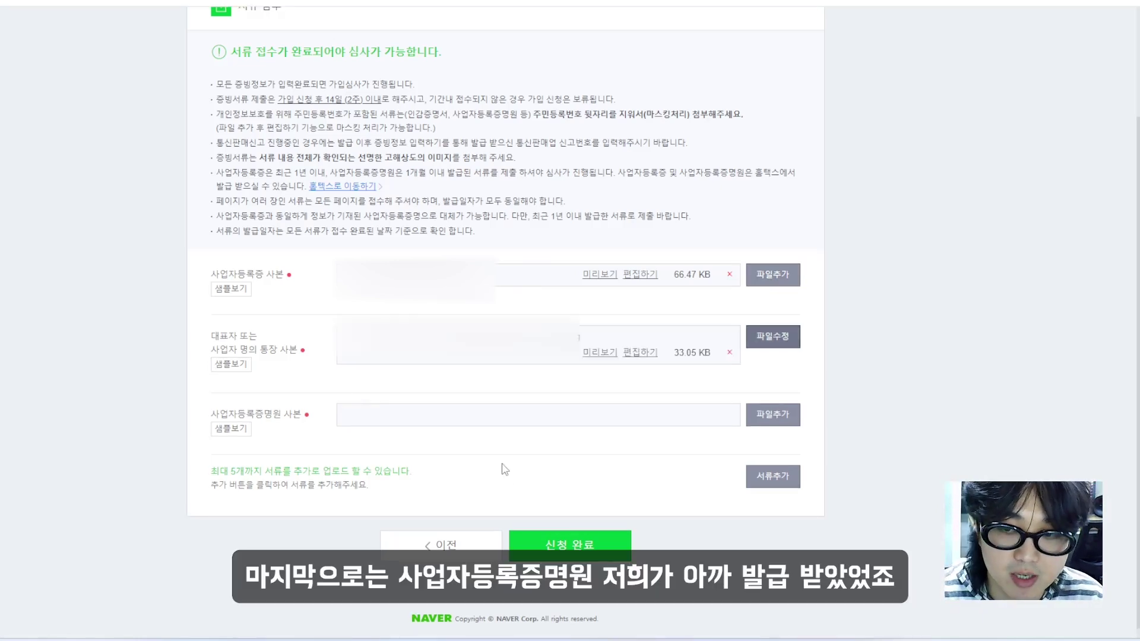
click(789, 427)
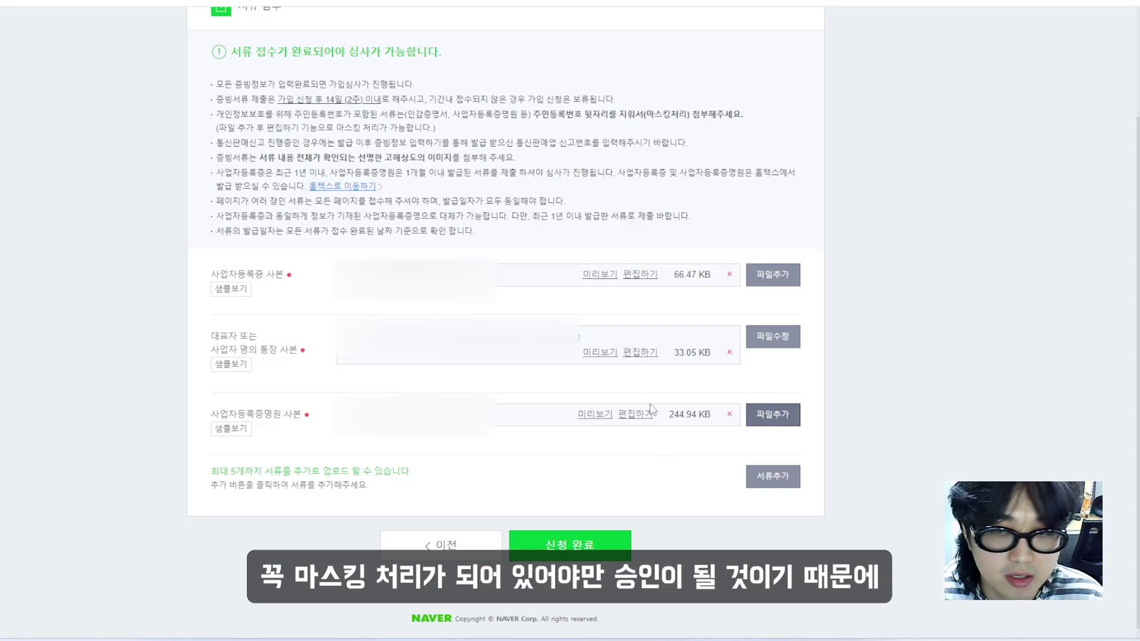
click(649, 412)
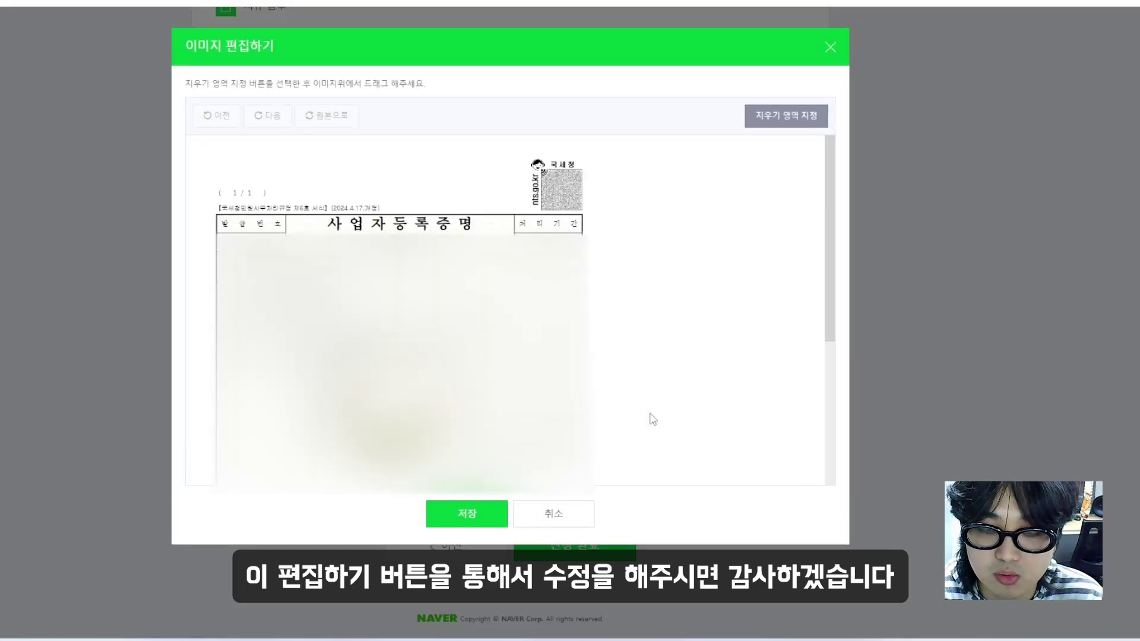
scroll(653, 419, down, 5)
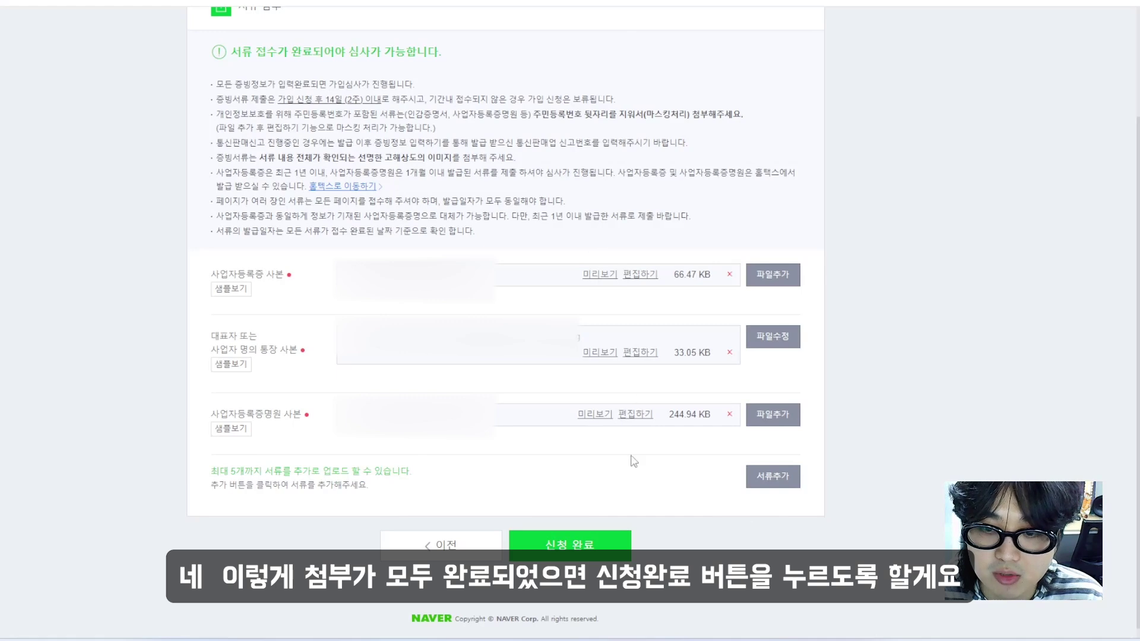
Submit the seller application with the 신청 완료 button
click(586, 546)
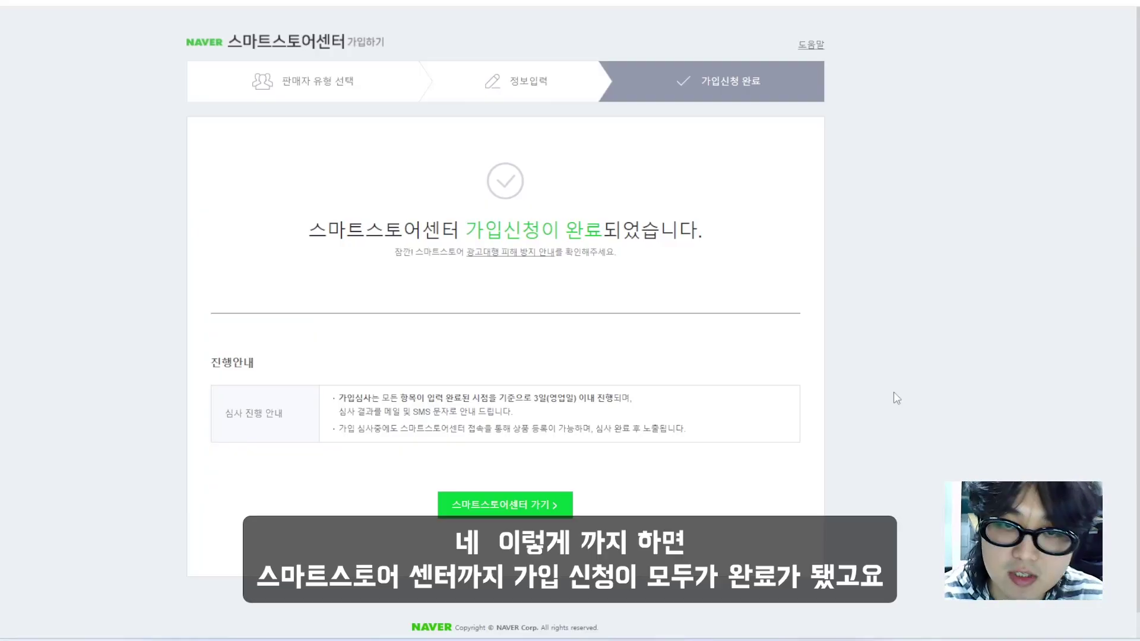